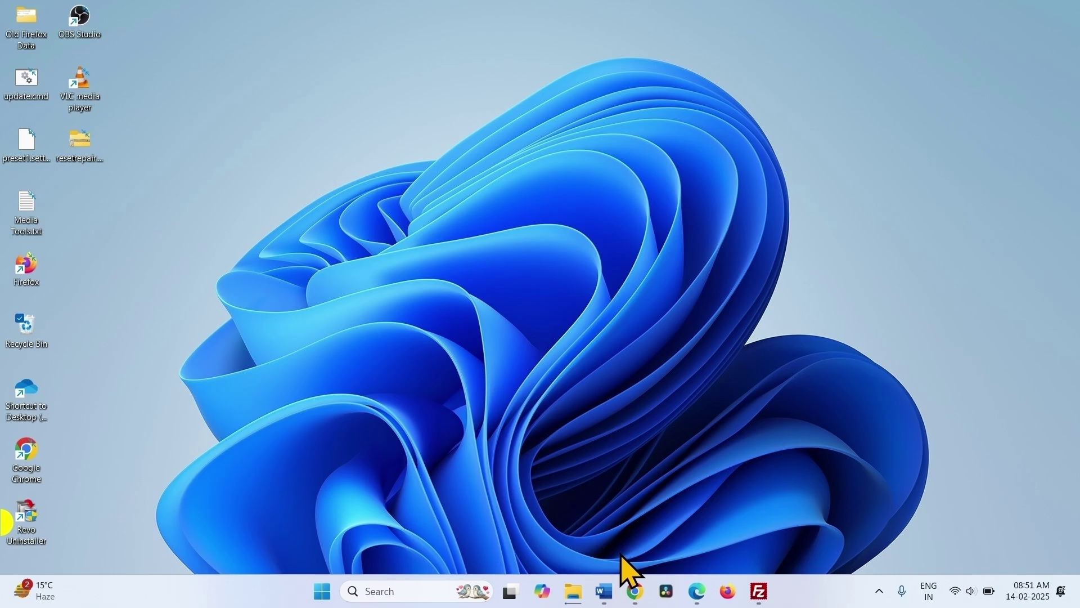
Open a new, maximised Google Chrome window from the taskbar
left_click(628, 594)
right_click(631, 596)
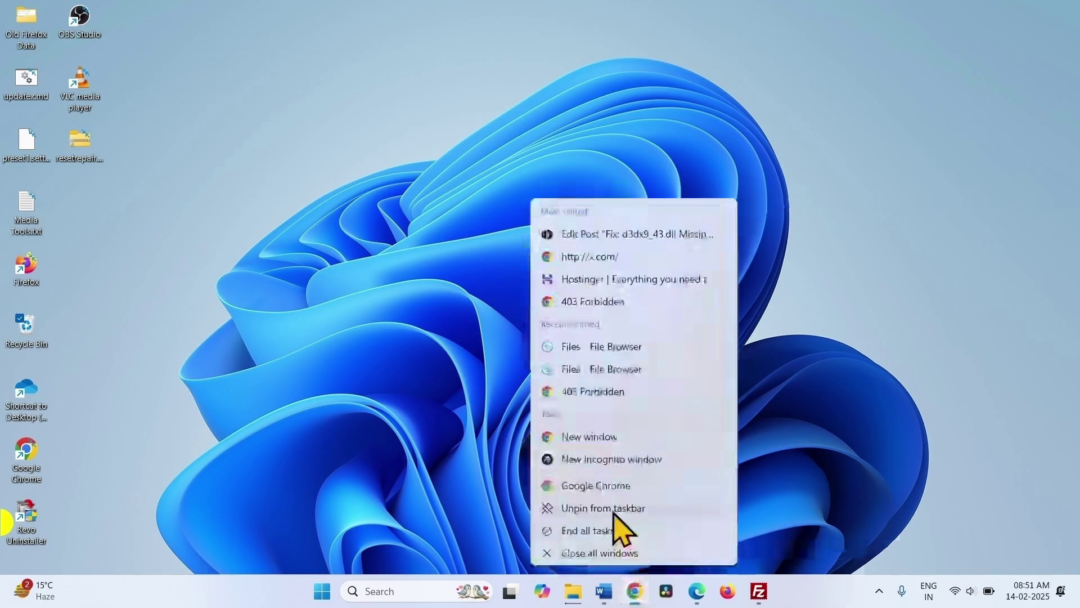
left_click(607, 439)
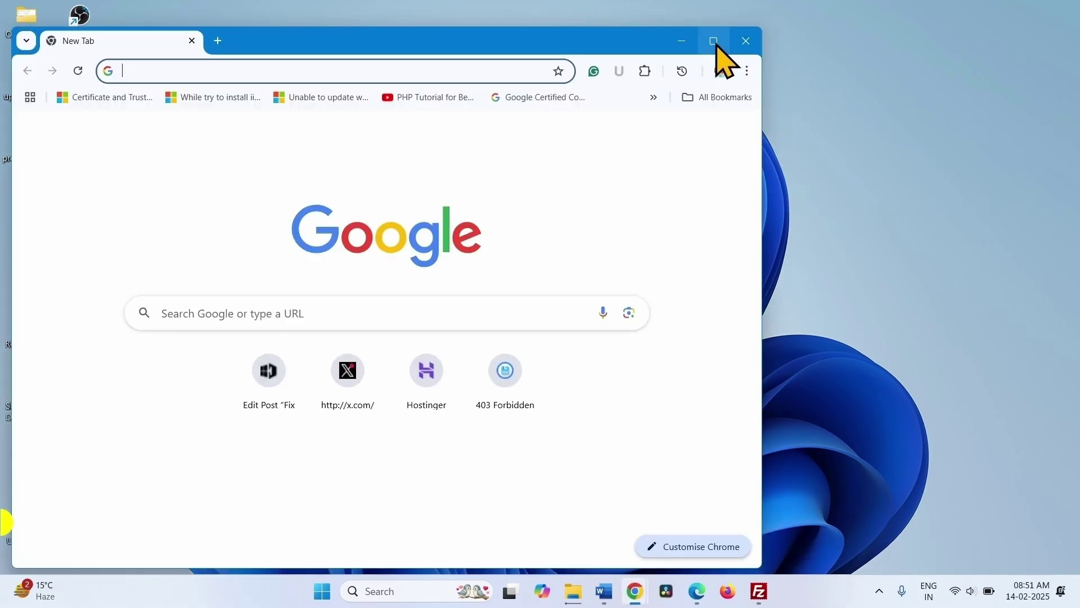
left_click(713, 41)
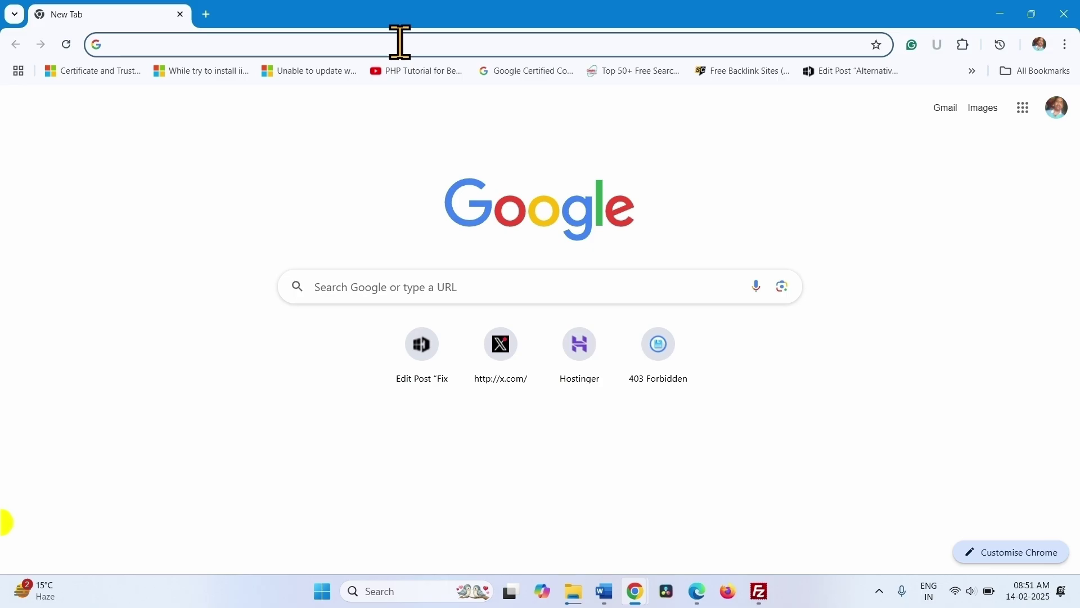
Search for 'windows 11 download' and open Microsoft's Download Windows 11 page
type("windows 11 do")
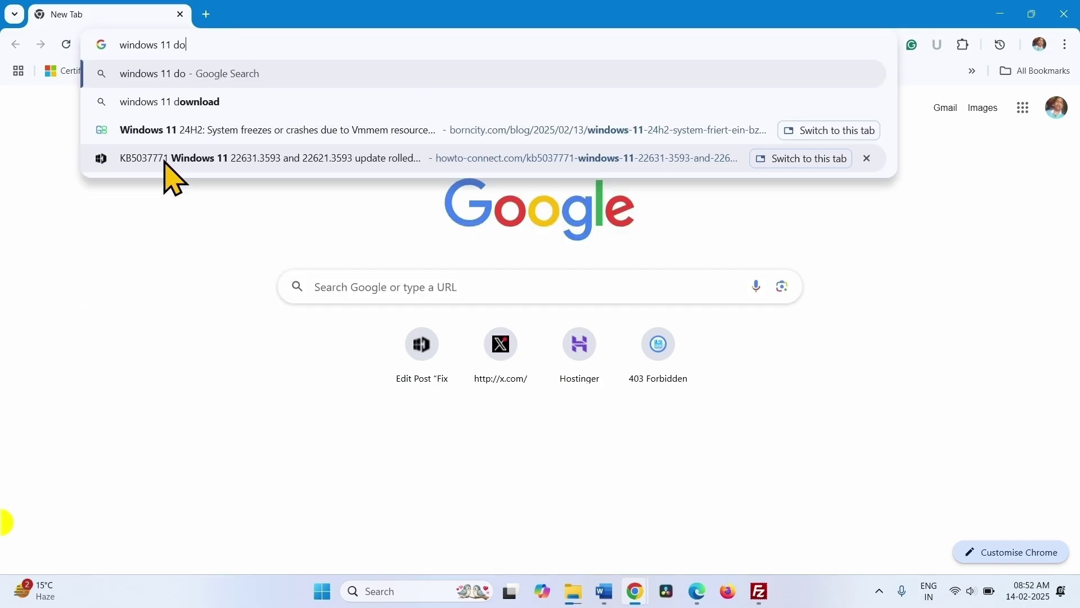
type("wnload")
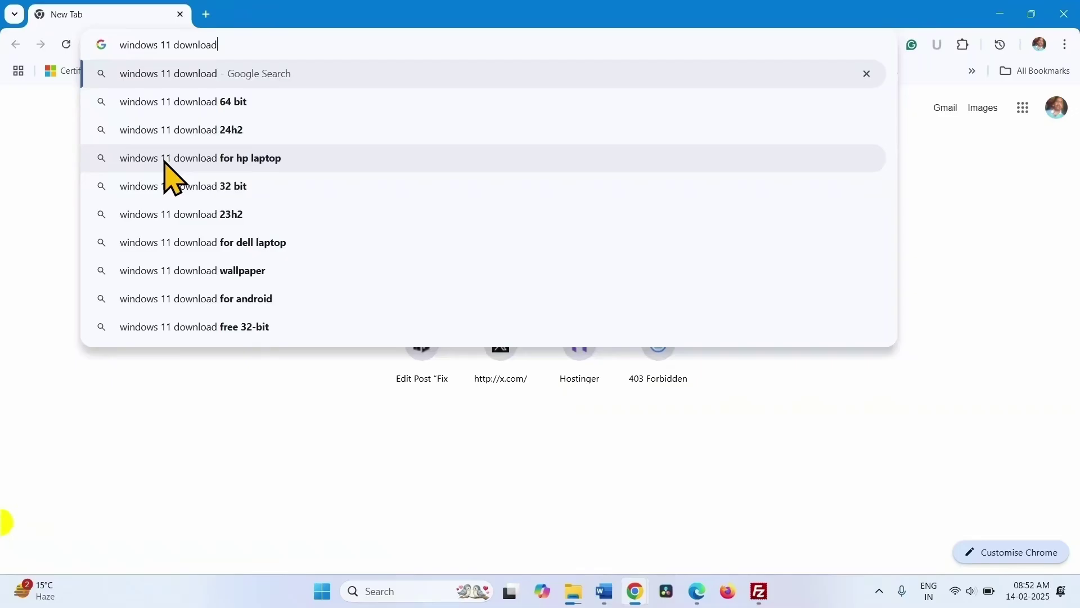
key("Return")
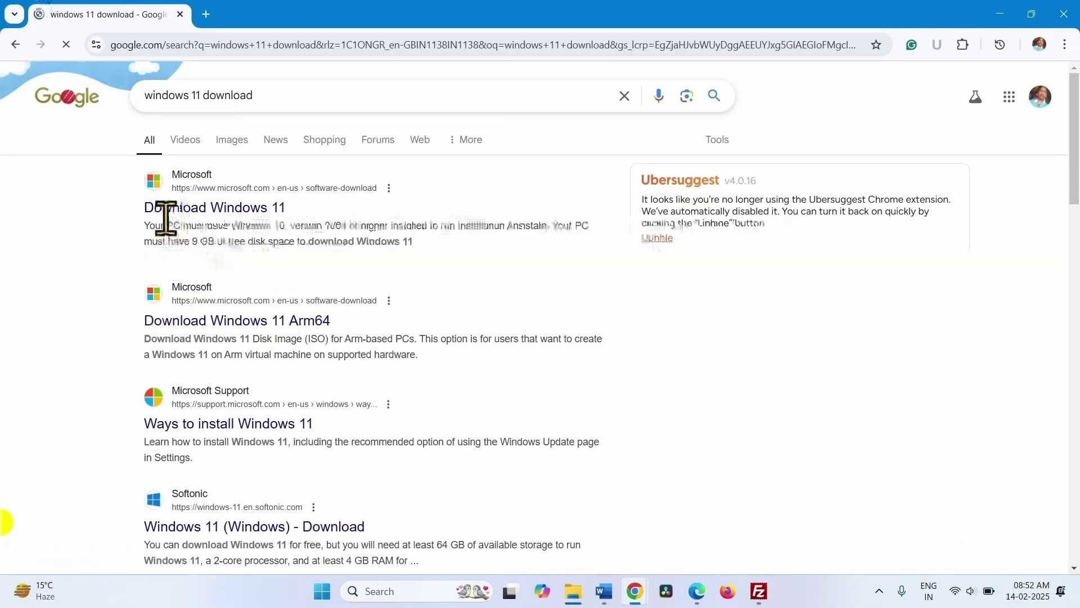
left_click(234, 209)
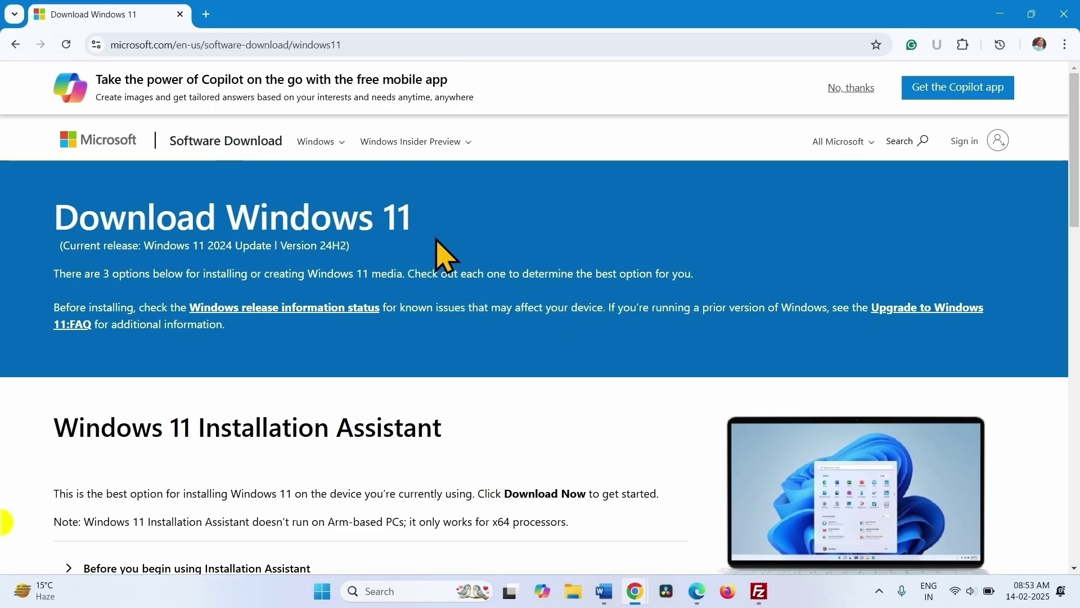
Under Disk Image (ISO), select Windows 11 (multi-edition ISO for x64 devices) and choose Download Now
scroll(435, 239, "down", 12)
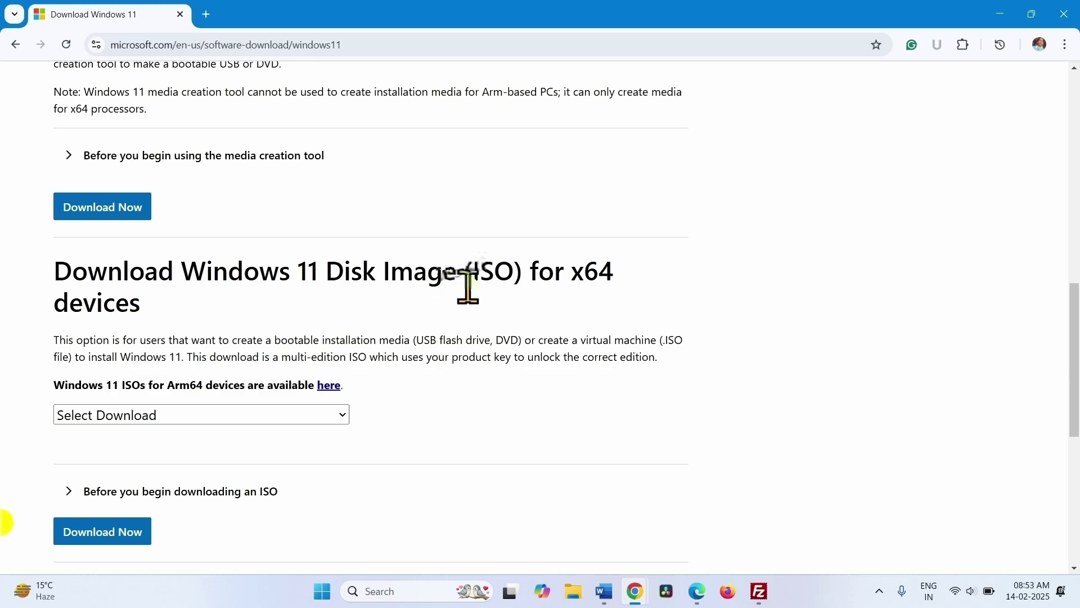
scroll(288, 280, "down", 1)
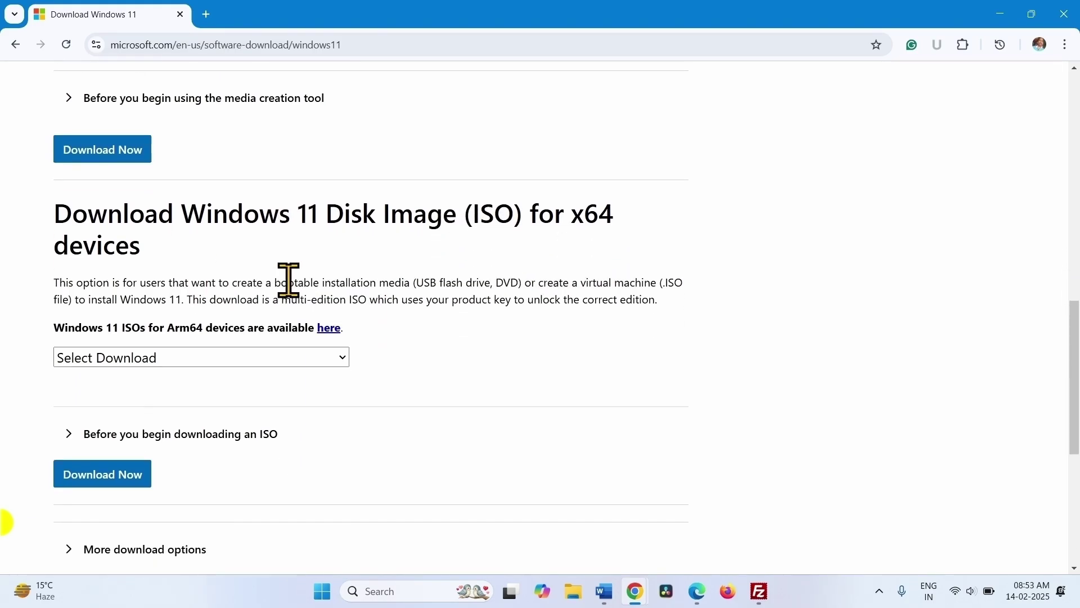
scroll(288, 279, "down", 1)
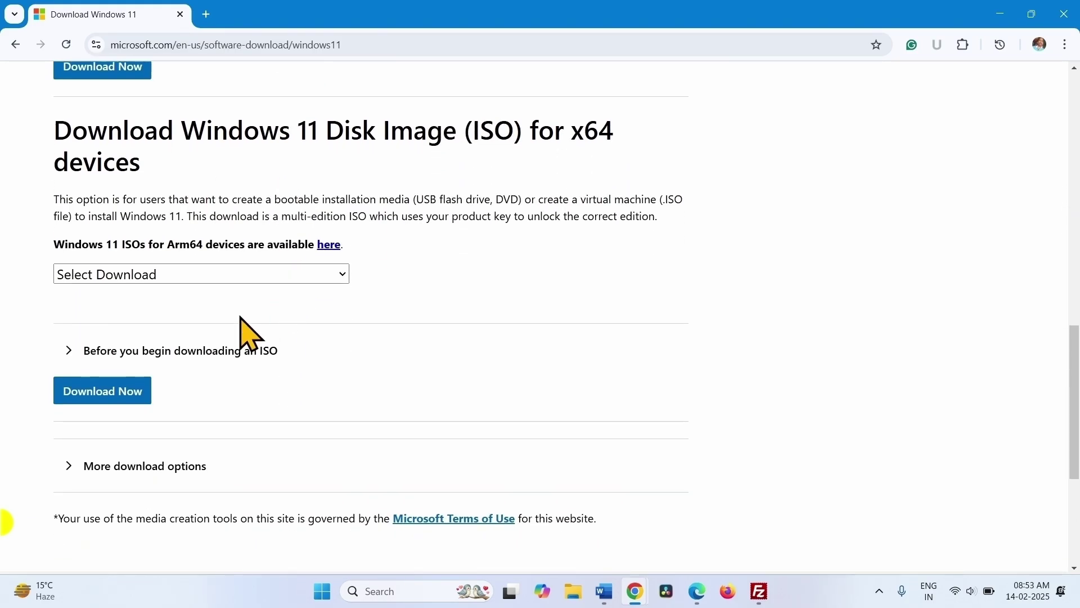
left_click(115, 275)
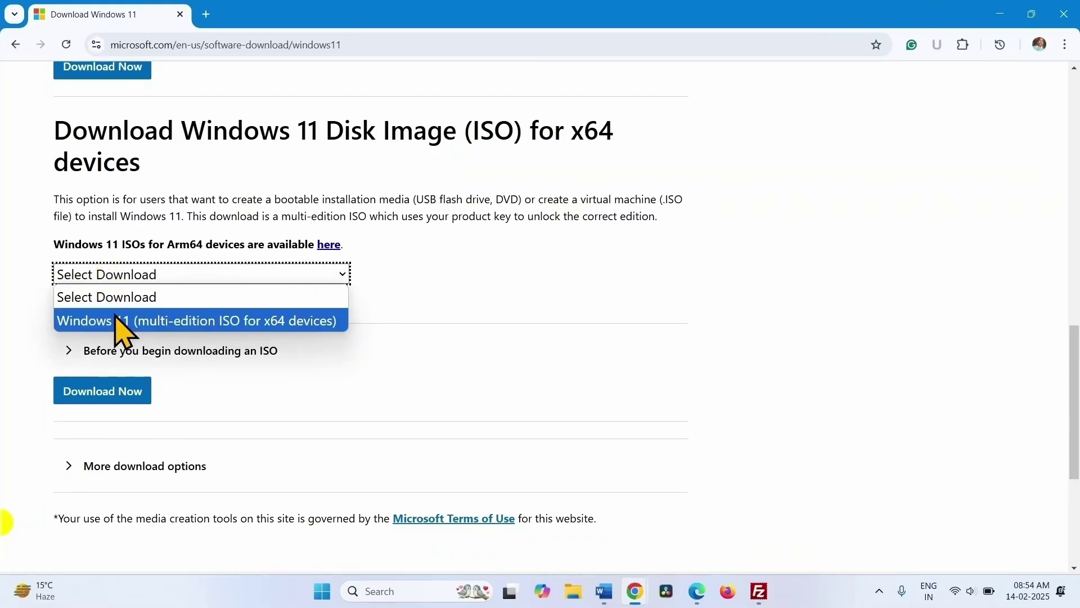
left_click(197, 321)
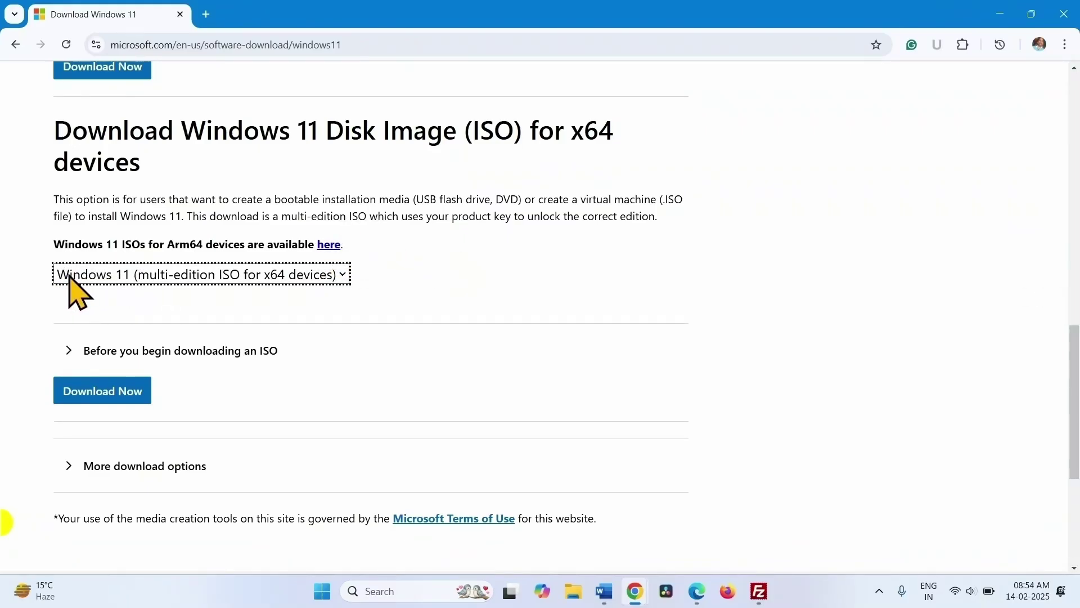
left_click(111, 395)
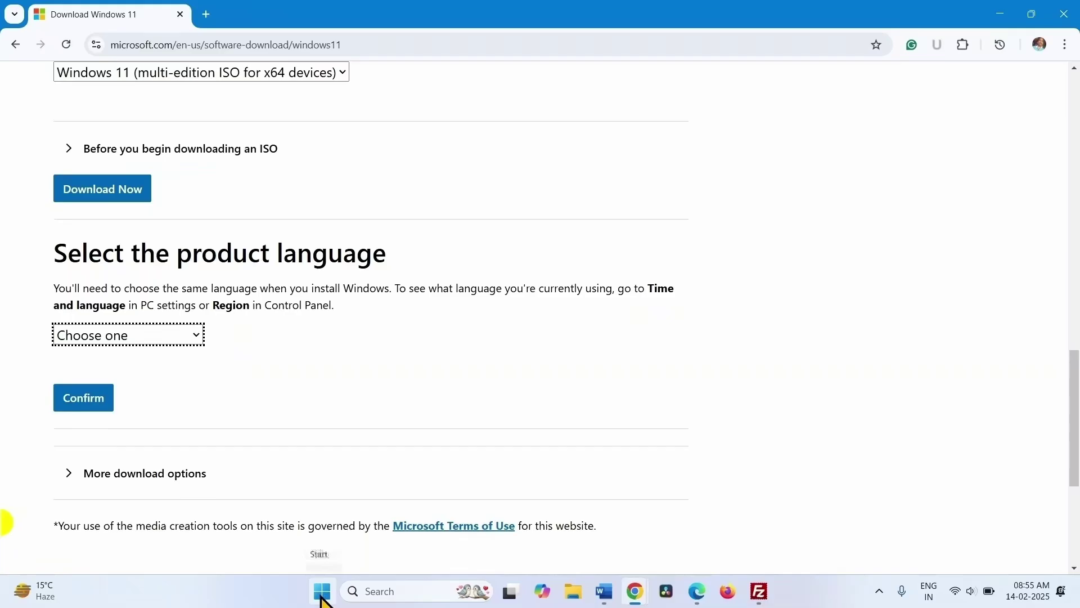
left_click(321, 594)
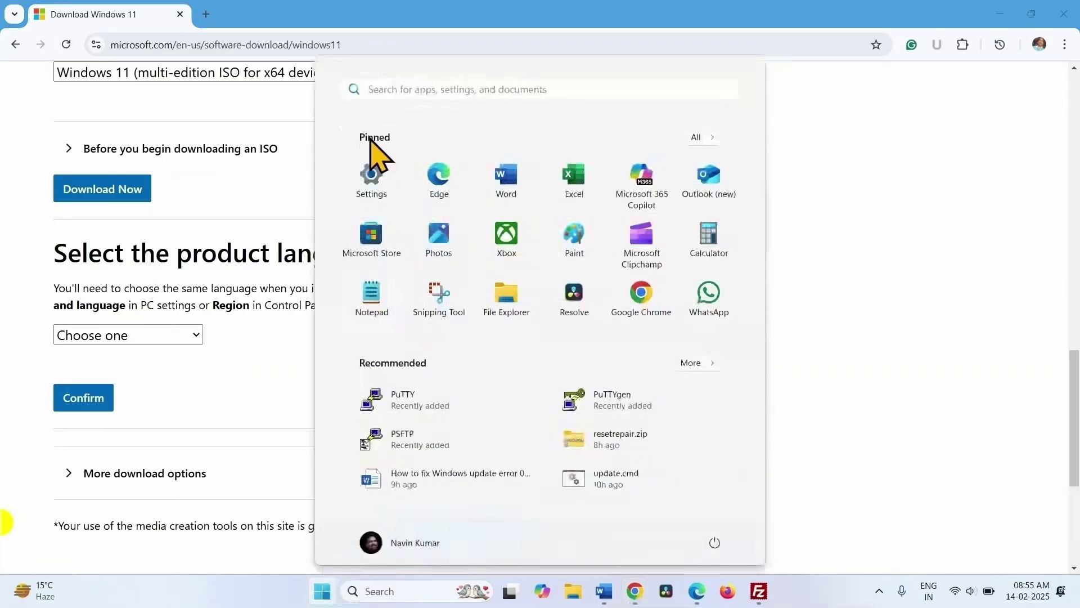
left_click(374, 169)
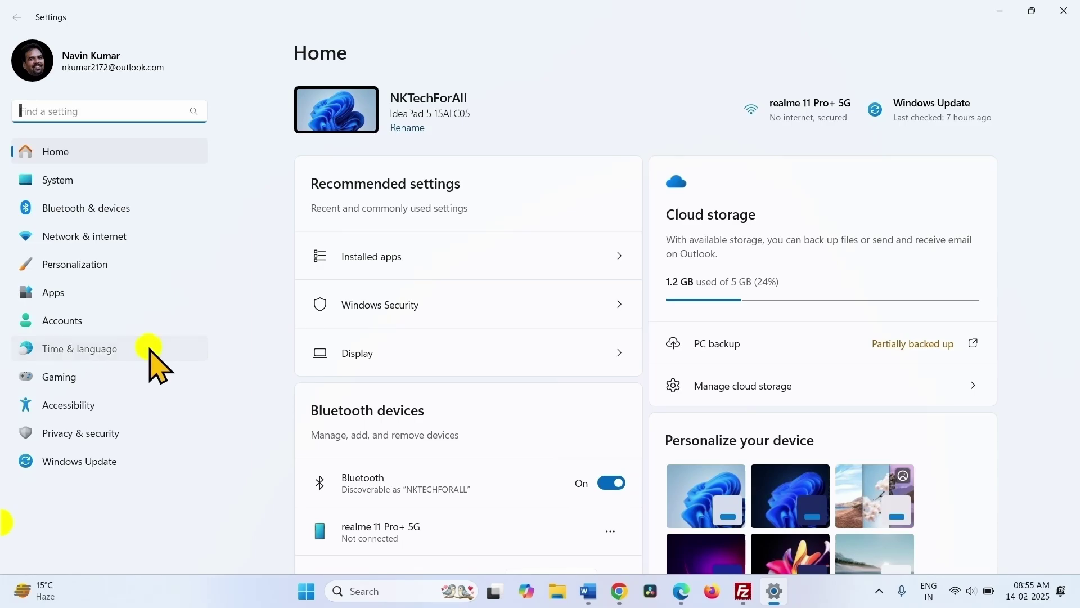
left_click(152, 360)
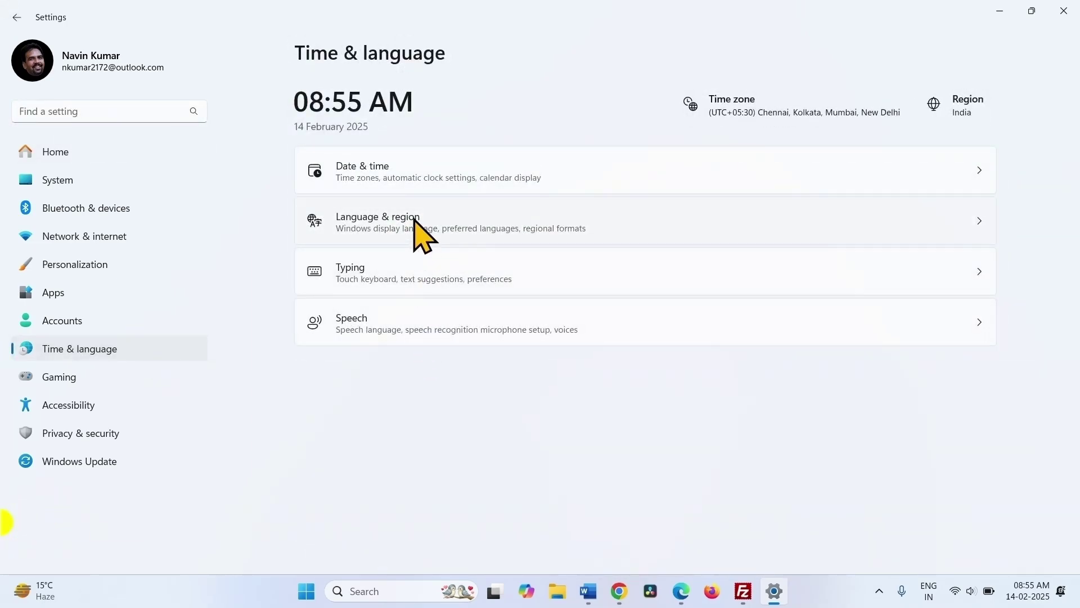
left_click(414, 217)
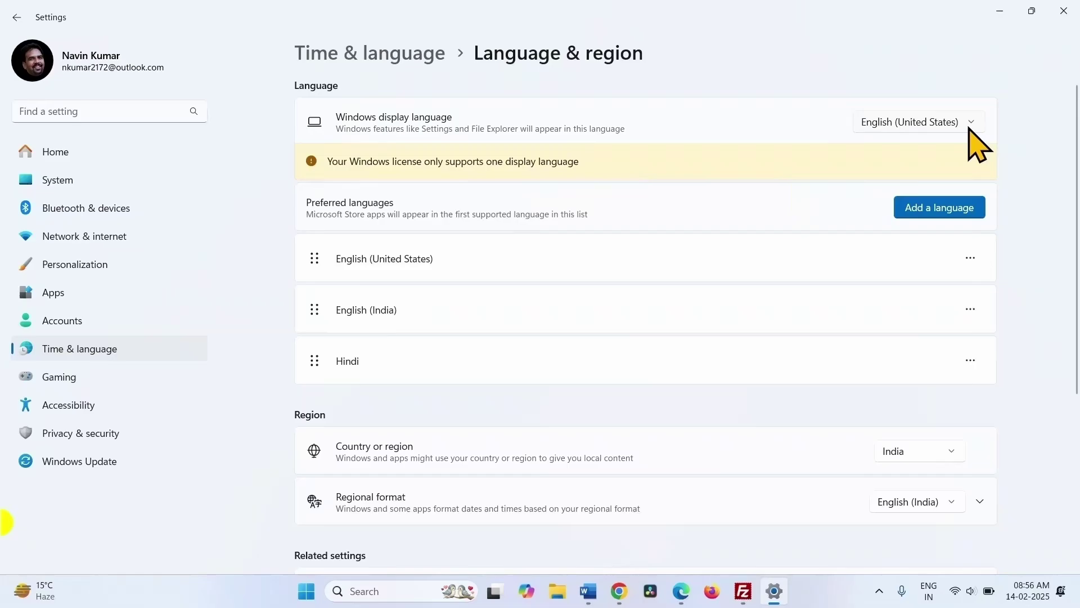
left_click(1065, 11)
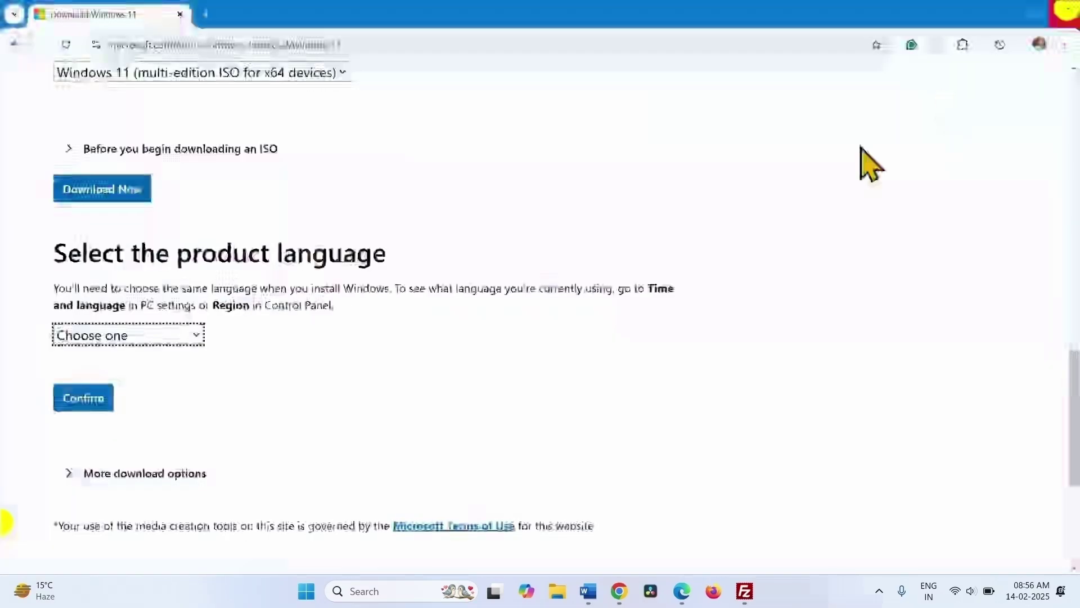
Select English (United States) as the product language and confirm it
left_click(150, 337)
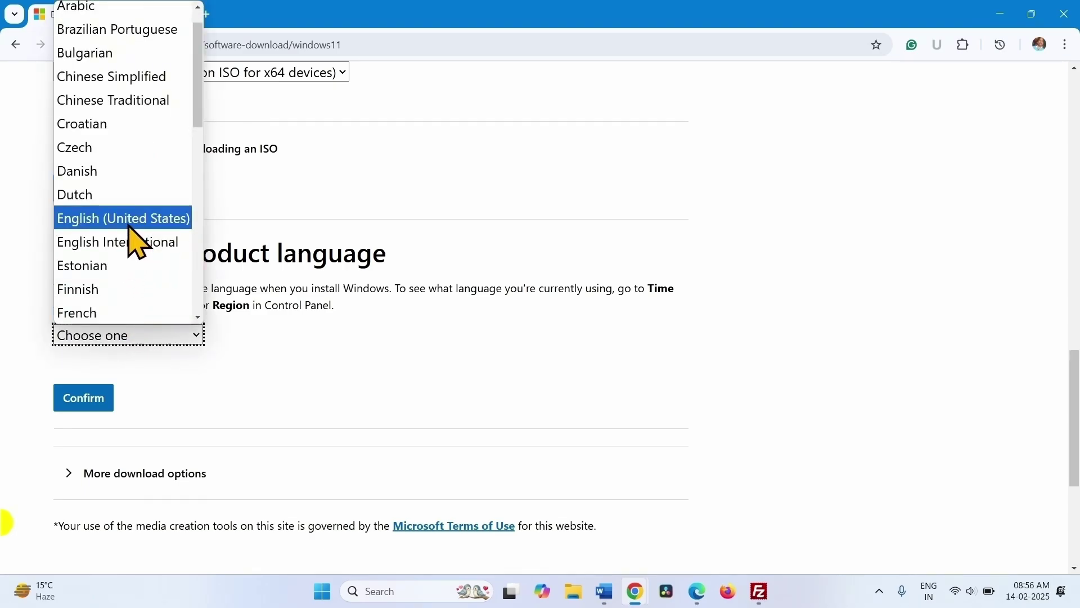
left_click(129, 223)
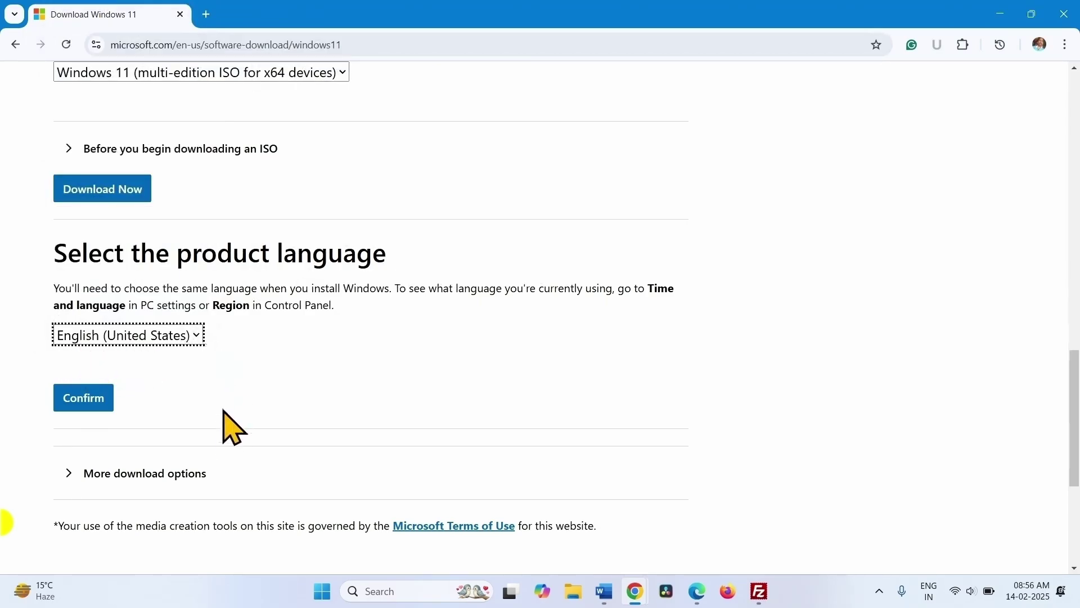
left_click(83, 403)
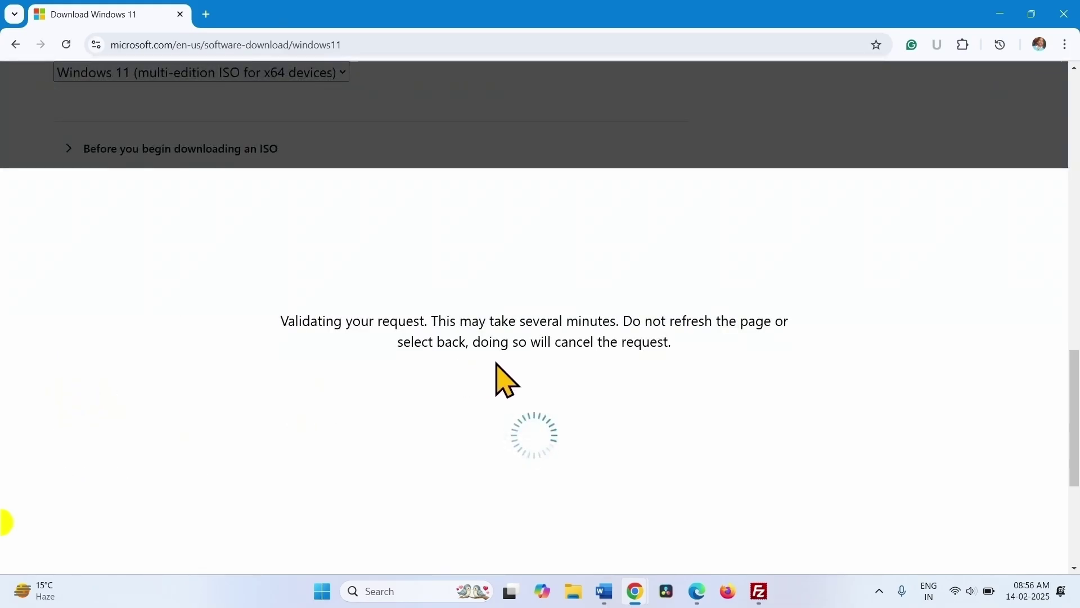
Start the 64-bit Windows 11 ISO download, check download history, then close Chrome
scroll(558, 367, "down", 2)
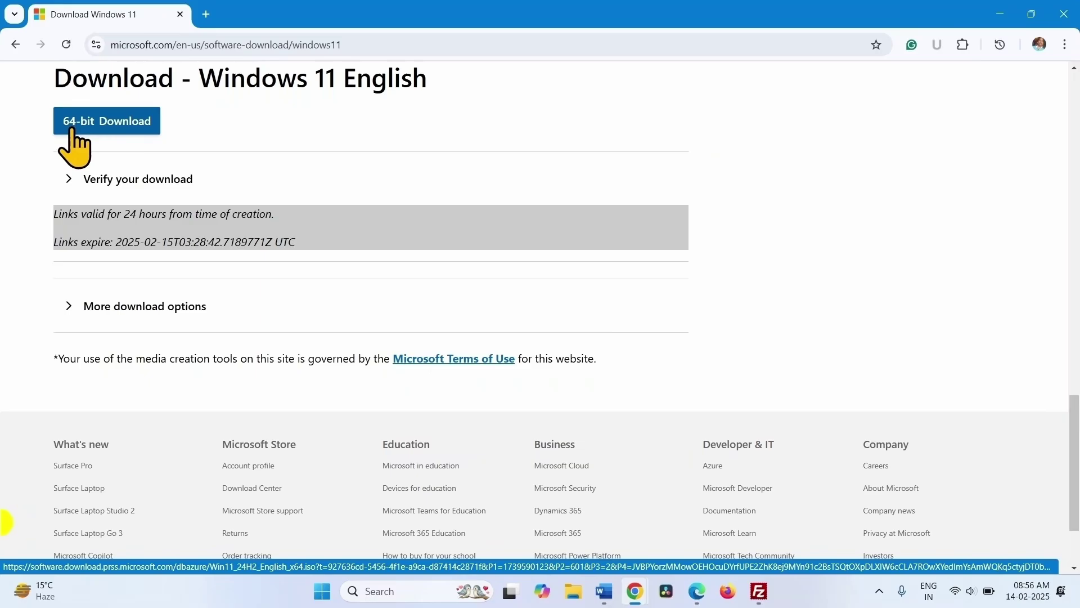
left_click(120, 129)
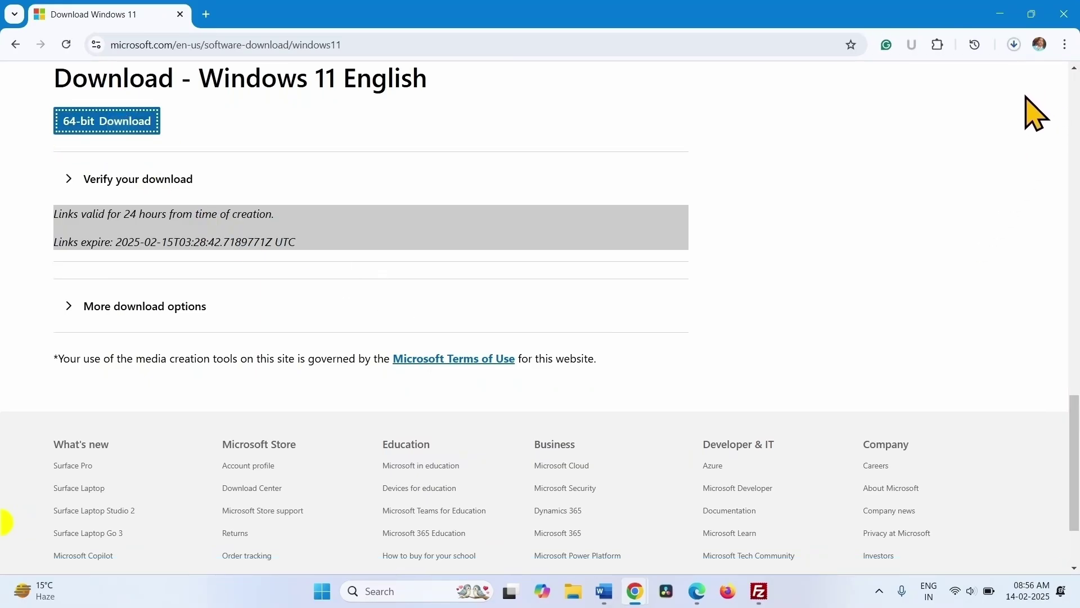
left_click(1013, 44)
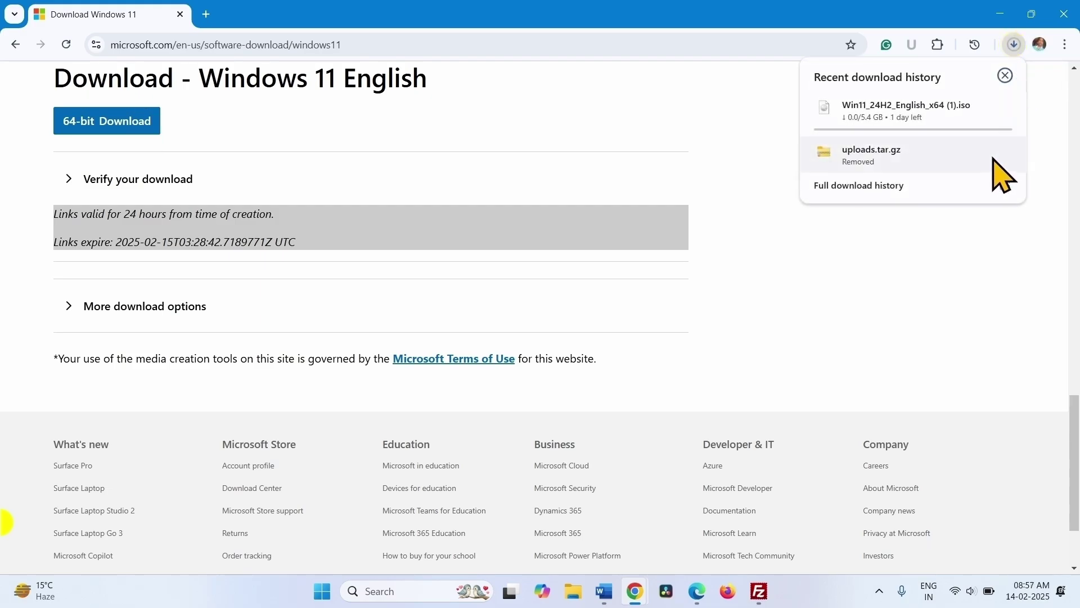
left_click(1061, 14)
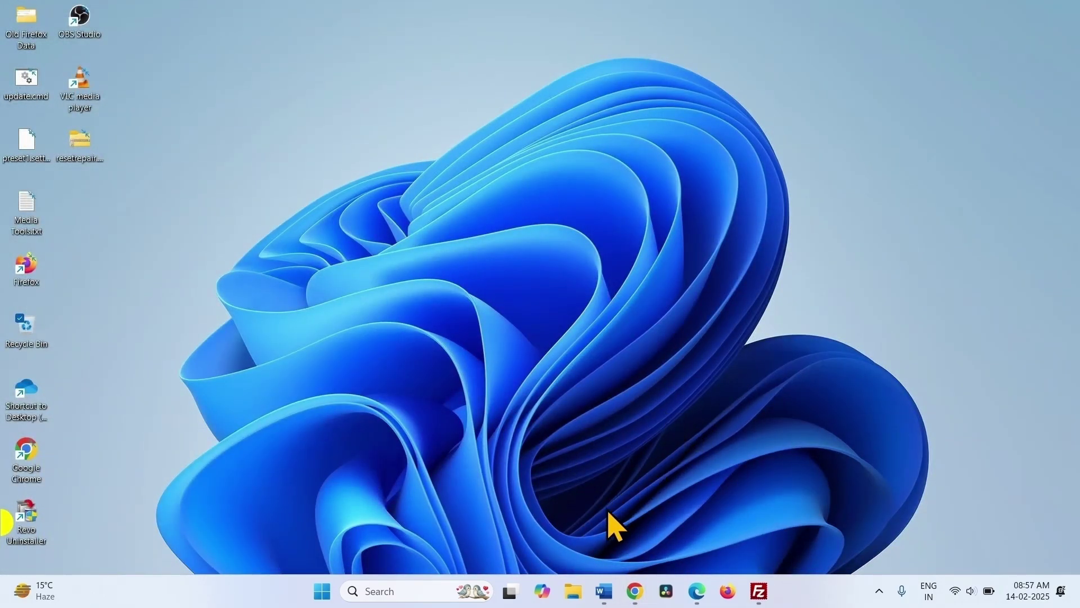
Mount Win11_24H2_English_x64.iso from the Downloads folder as a virtual drive
left_click(571, 589)
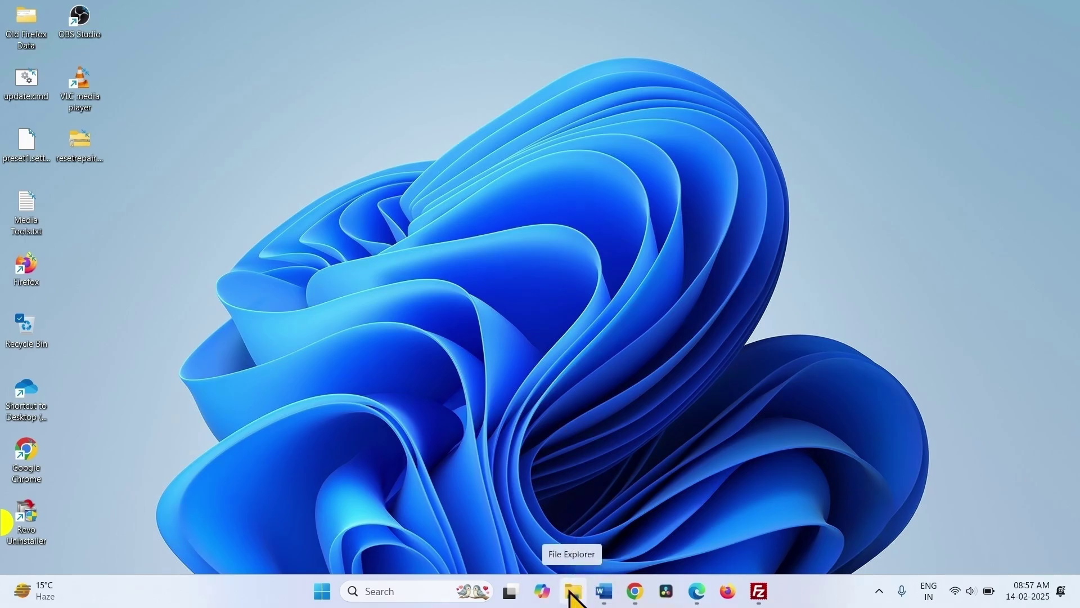
left_click(569, 589)
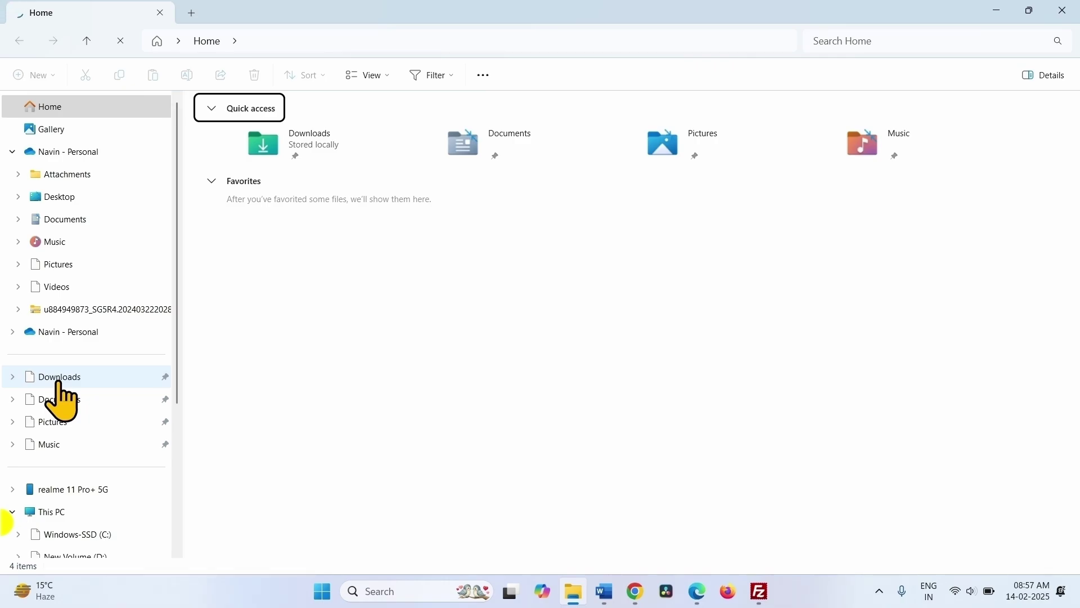
left_click(59, 383)
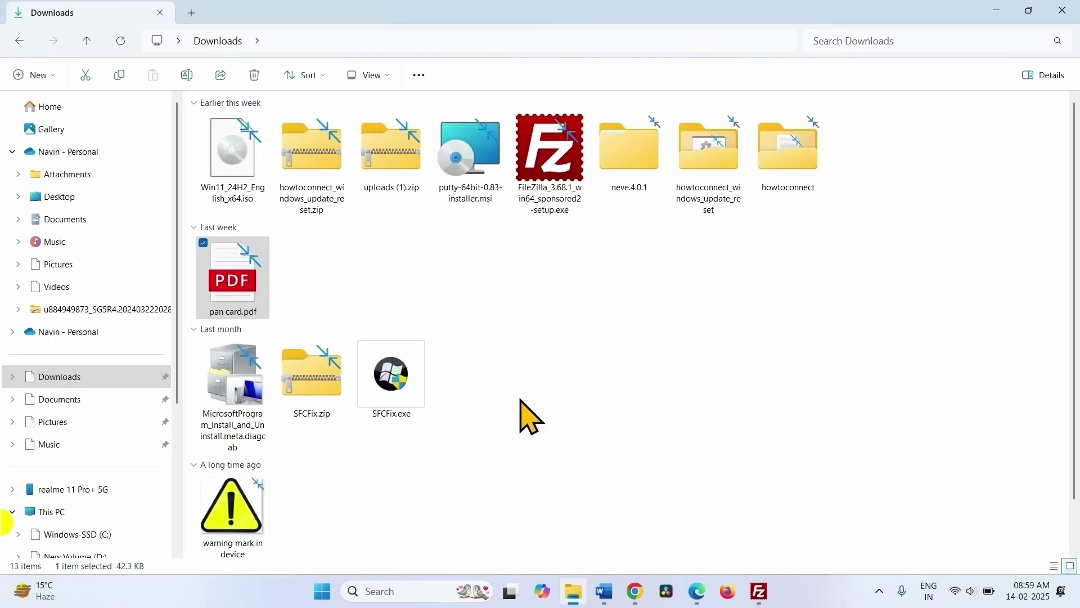
left_click(242, 165)
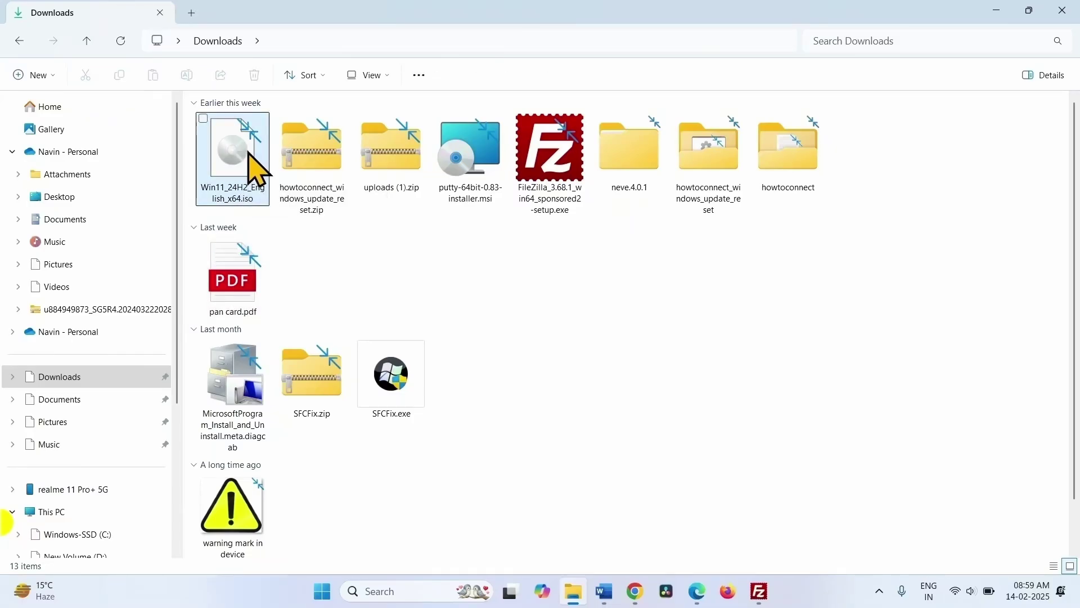
right_click(249, 155)
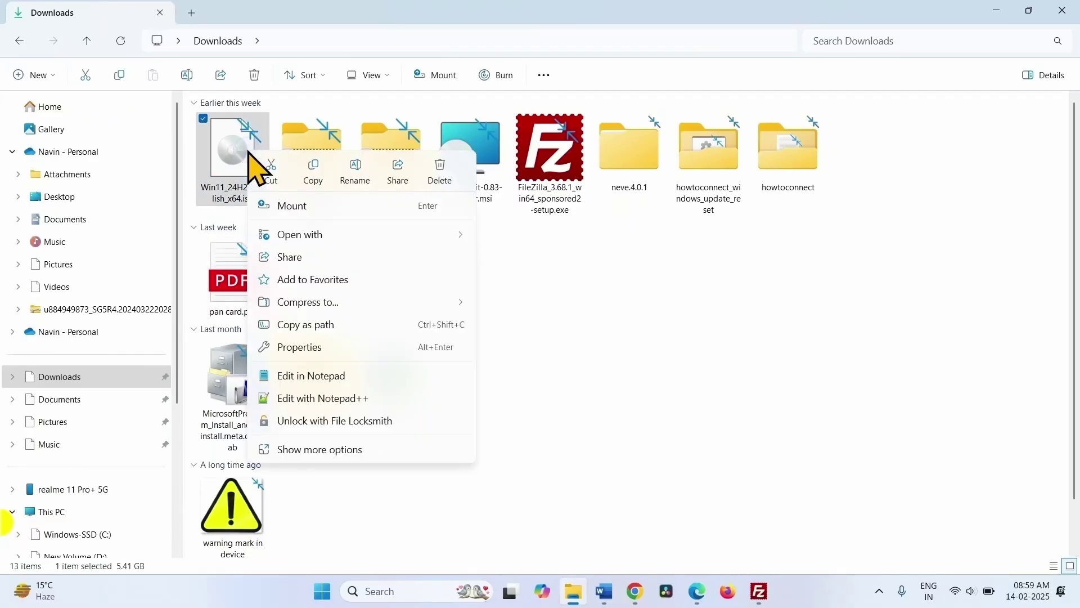
left_click(289, 208)
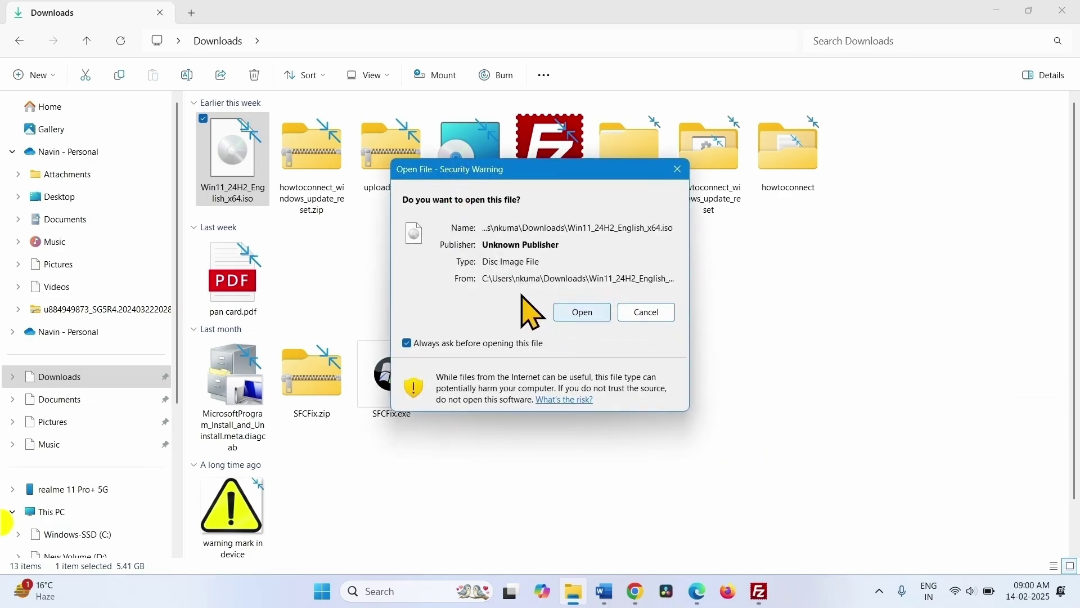
Allow the disc image, launch setup.exe with administrator approval, and close File Explorer
left_click(581, 312)
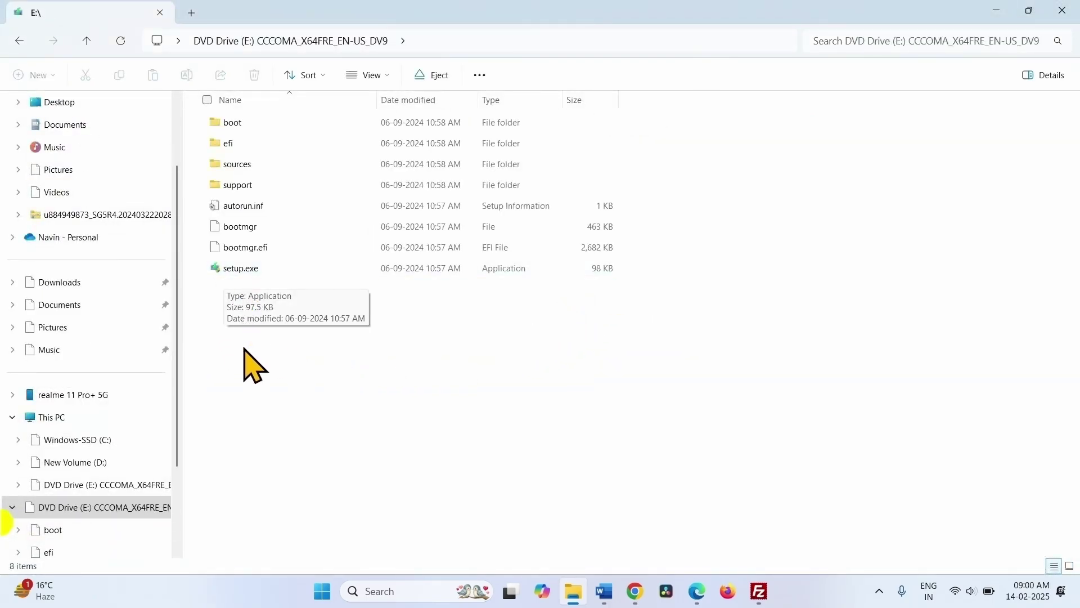
right_click(259, 273)
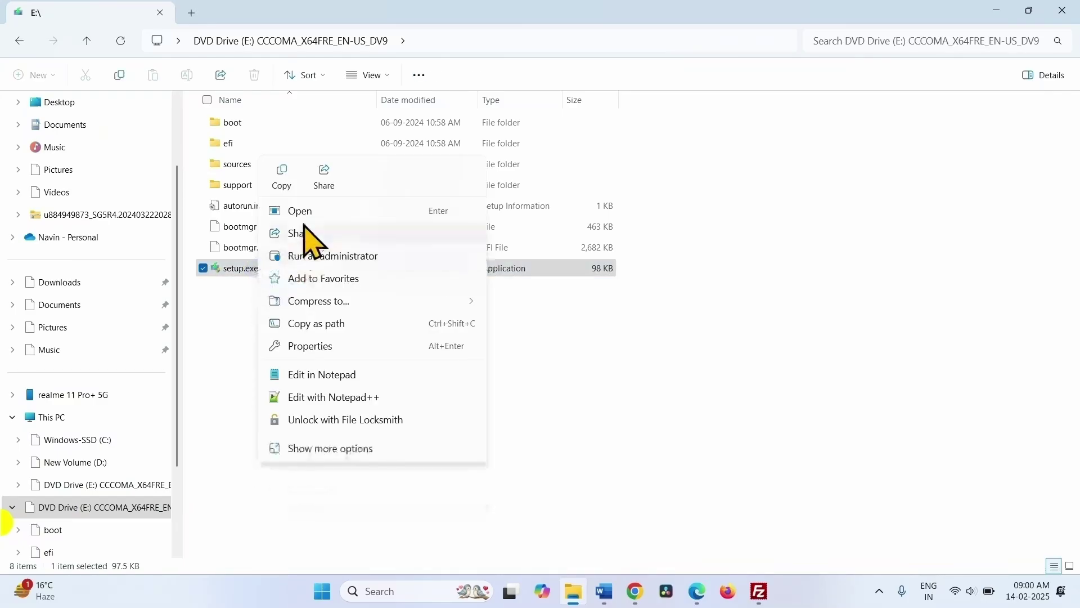
left_click(307, 212)
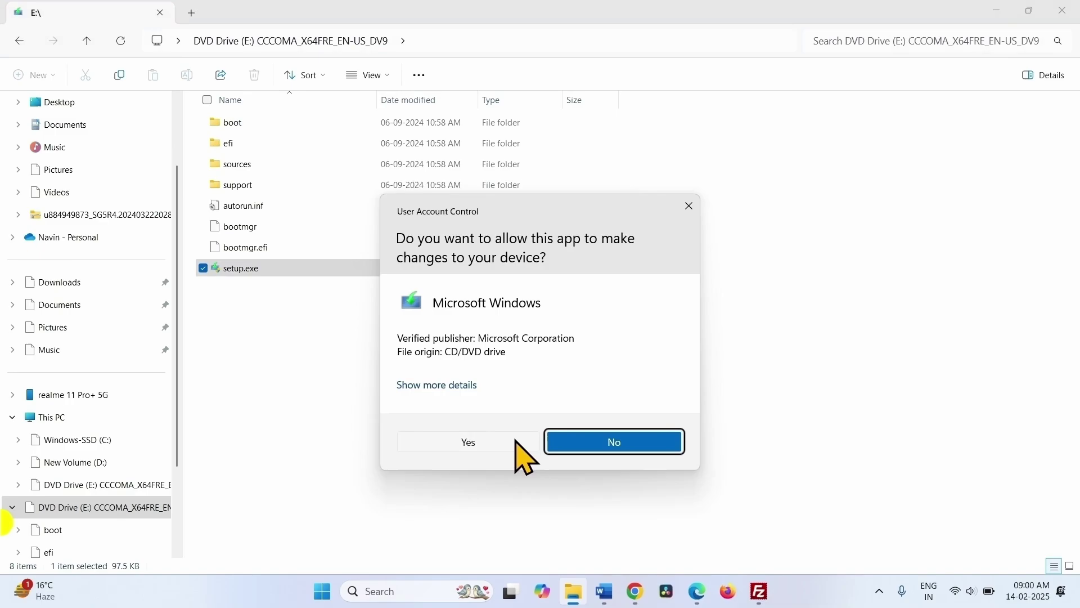
left_click(485, 444)
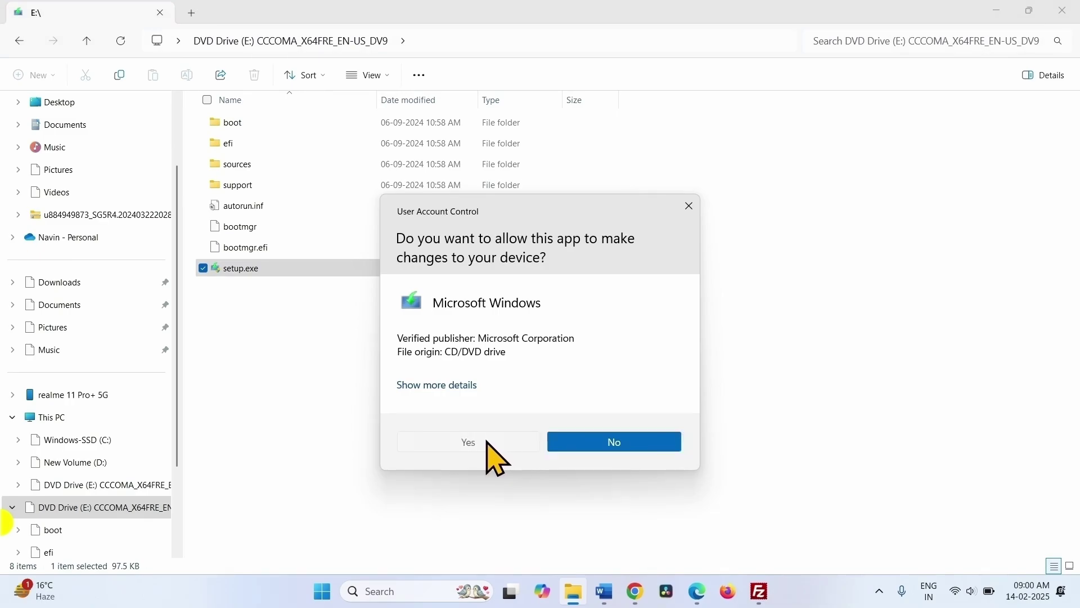
left_click(1051, 11)
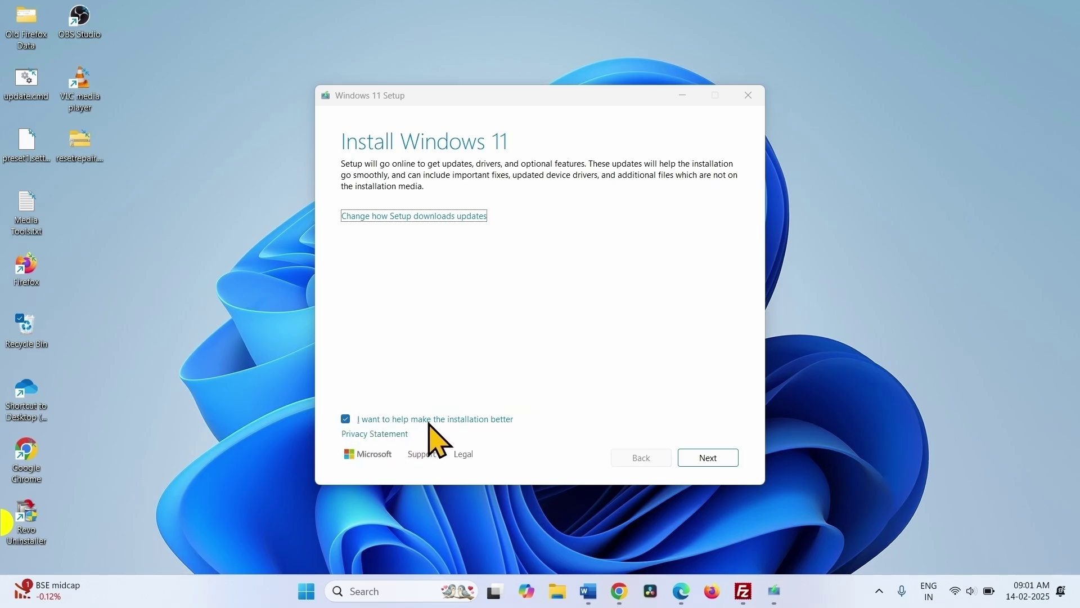
Opt out of installation feedback, set Setup updates to 'Not right now', and continue
left_click(346, 420)
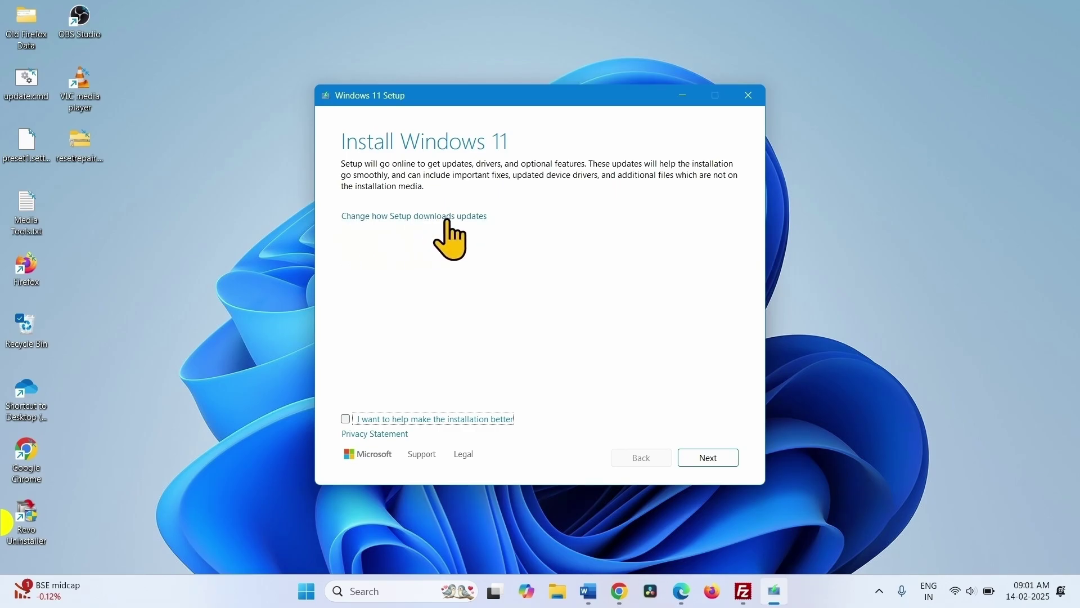
left_click(381, 217)
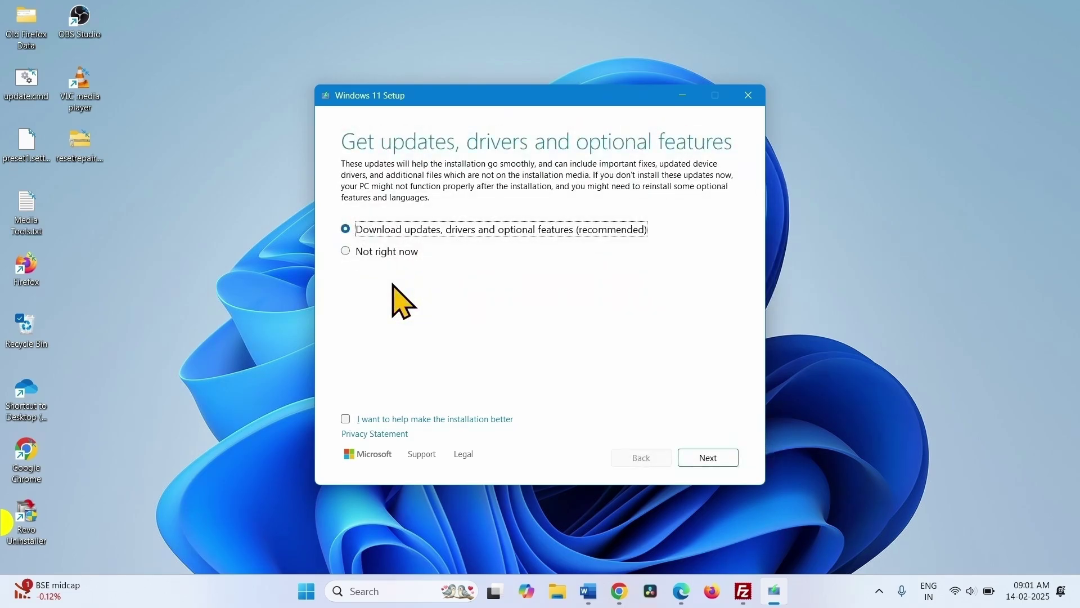
left_click(346, 251)
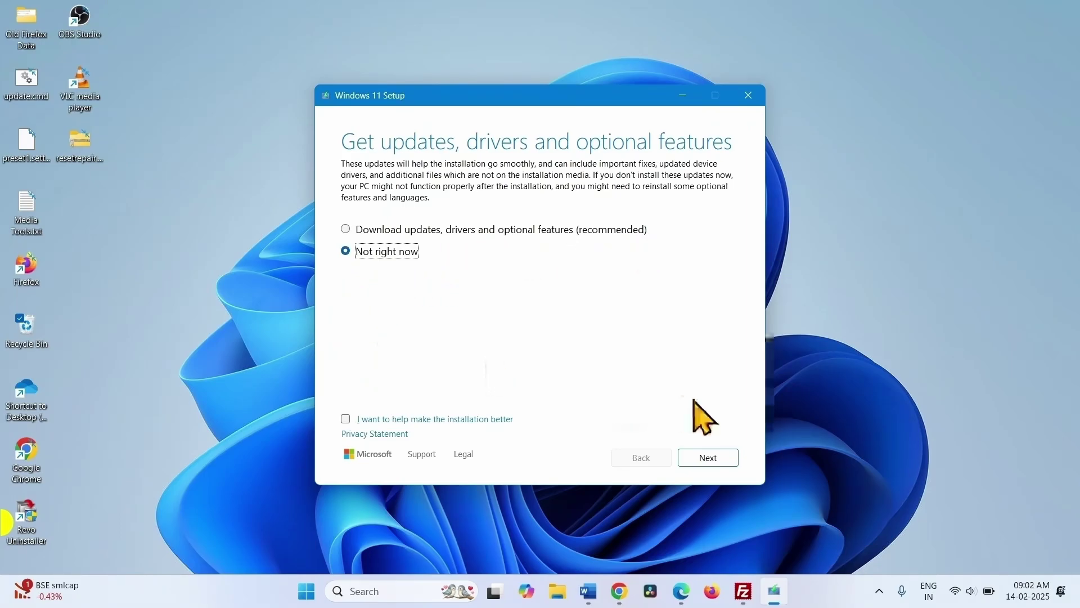
left_click(725, 461)
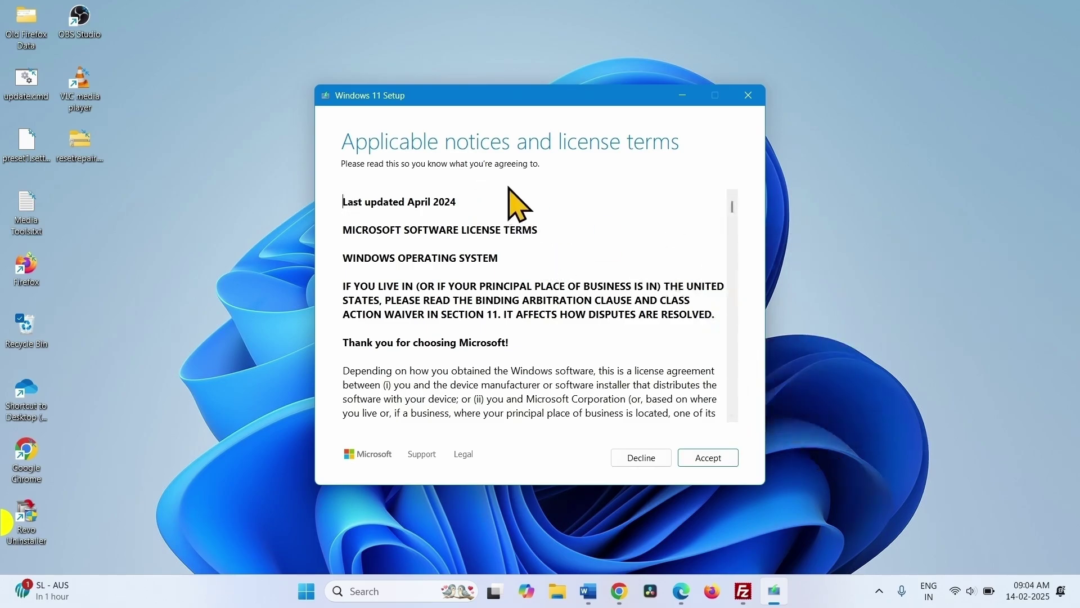
Accept the license, keep personal files and apps, and install Windows 11 Home Single Language
left_click(722, 462)
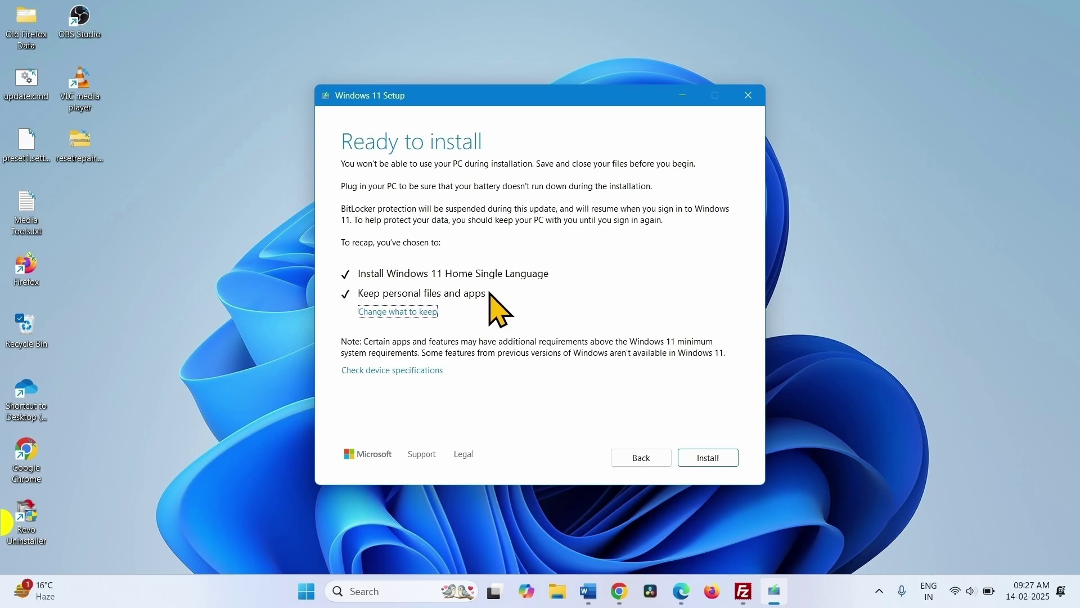
key("Return")
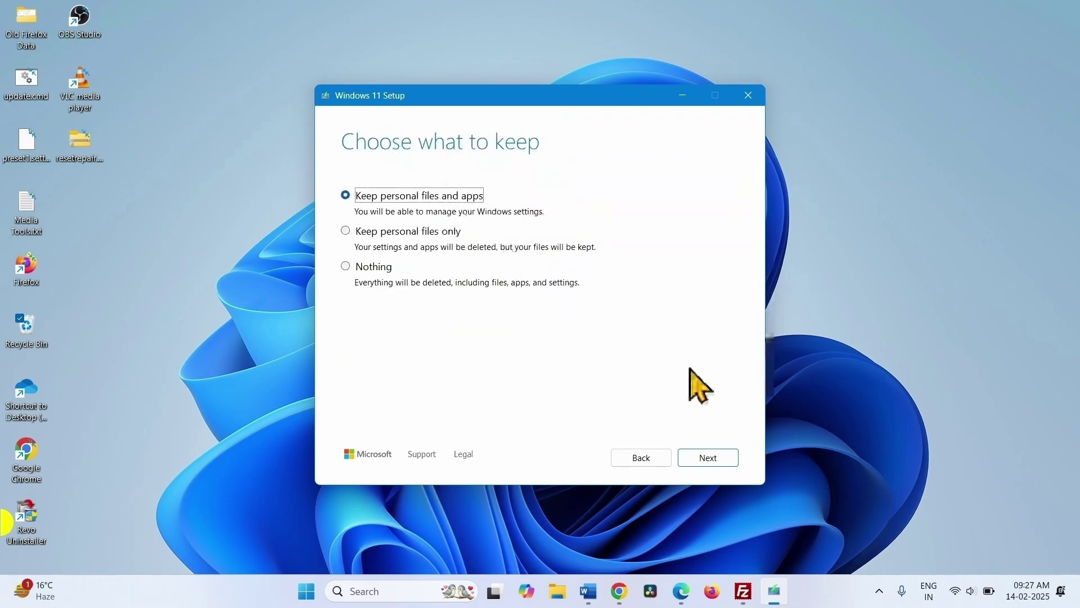
left_click(718, 460)
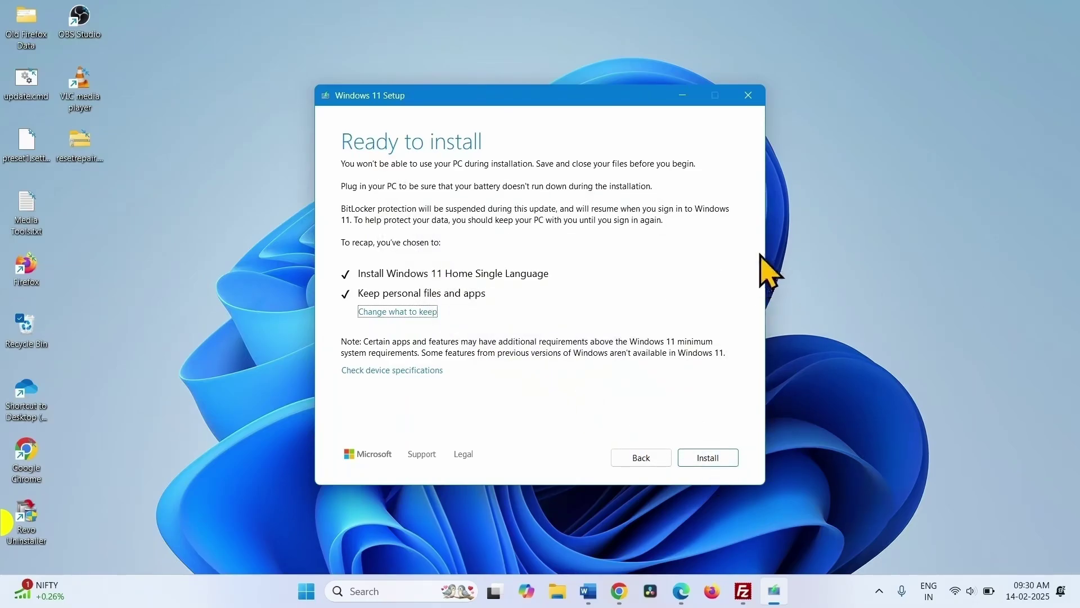
left_click(710, 458)
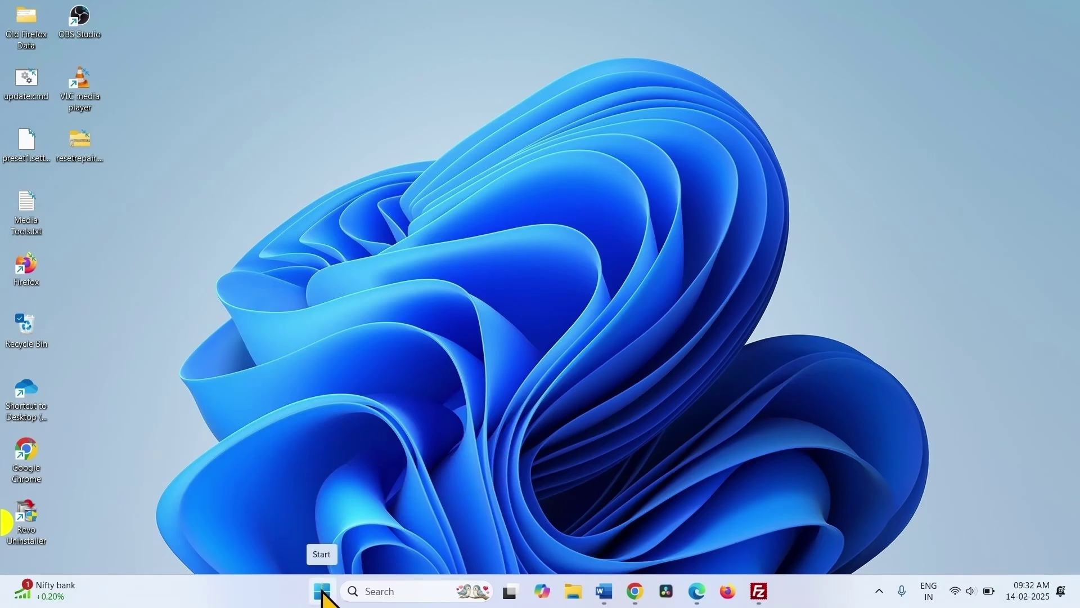
left_click(323, 592)
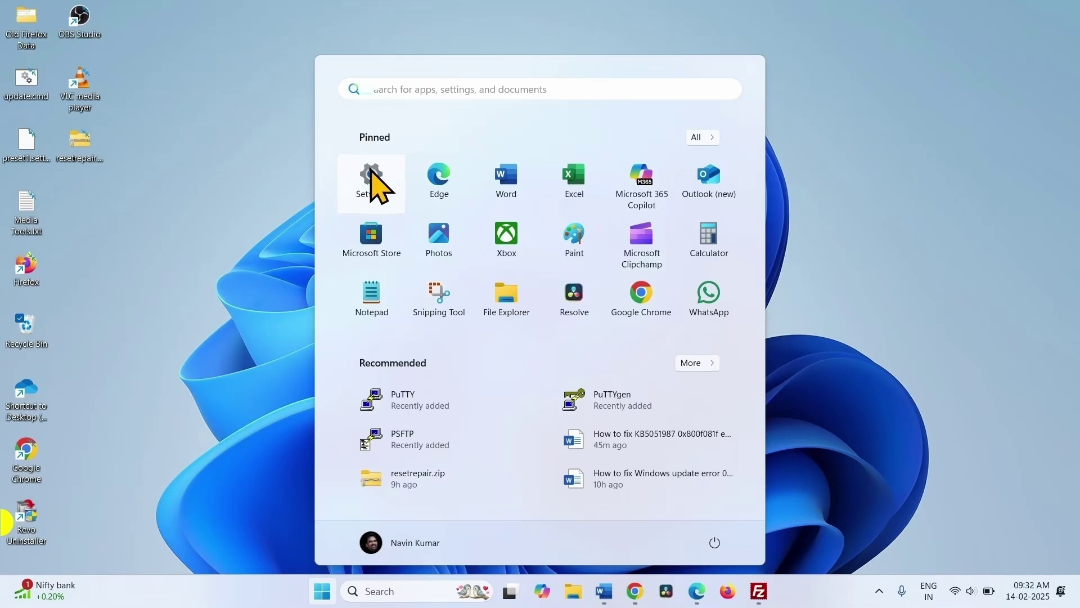
left_click(372, 172)
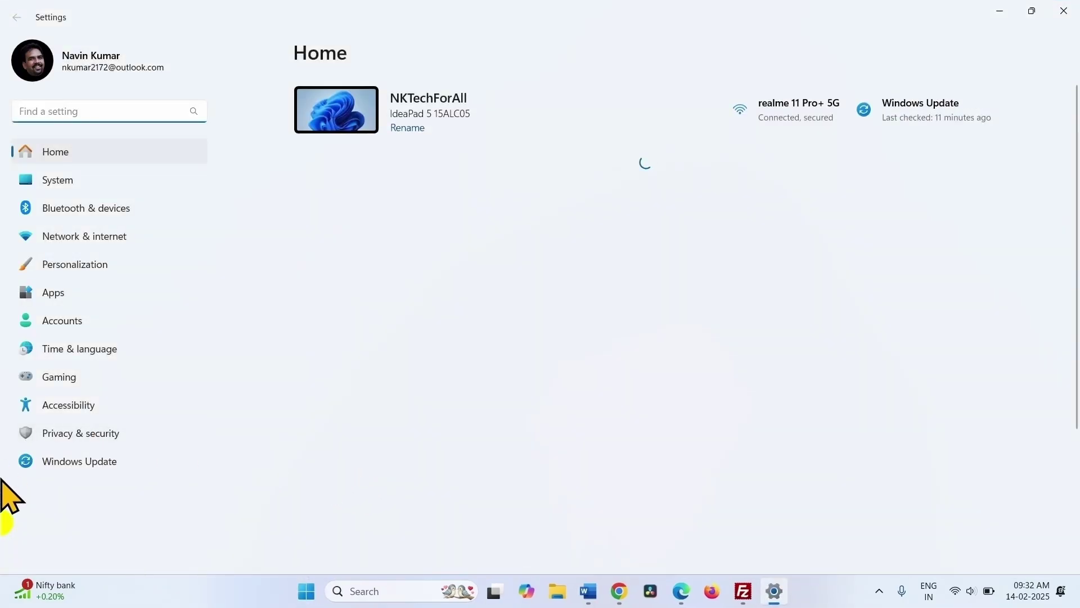
left_click(59, 462)
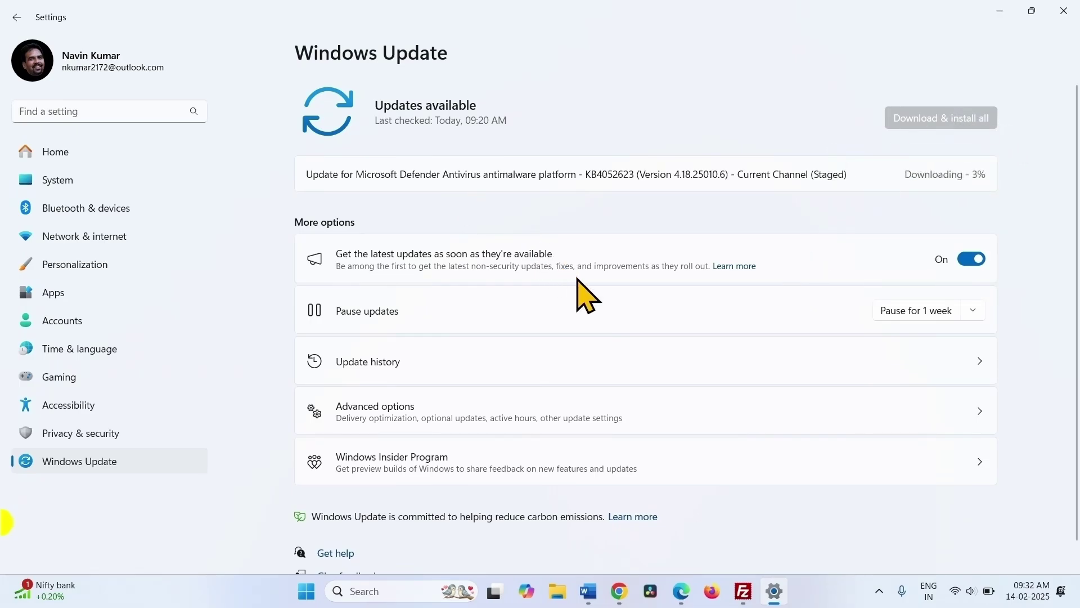
left_click(1063, 11)
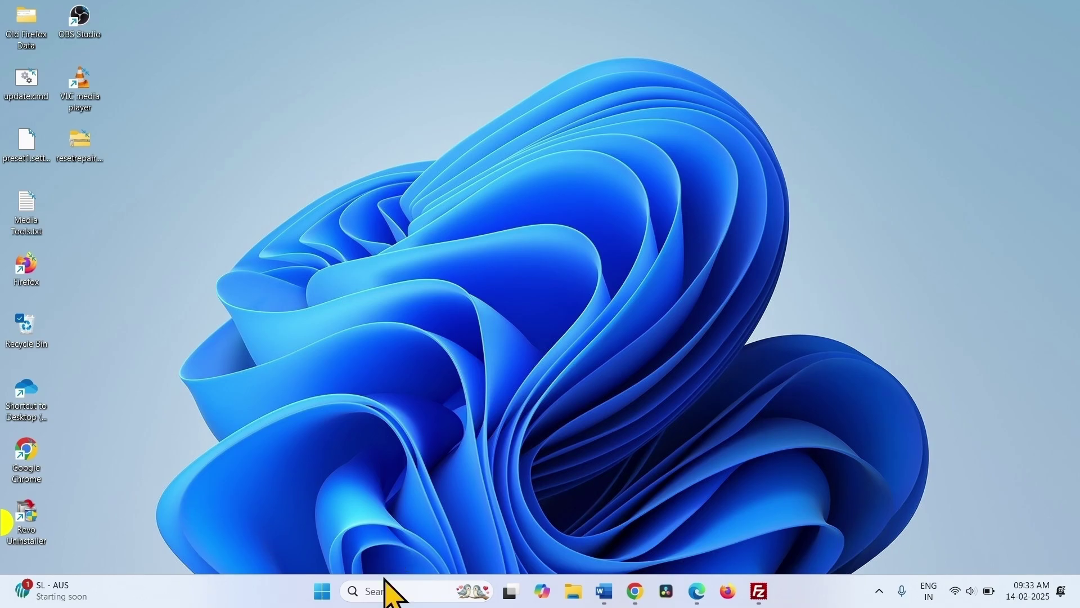
Maximise Chrome, paste and go to the copied resetrepair.zip link, then show the download in its folder
left_click(718, 40)
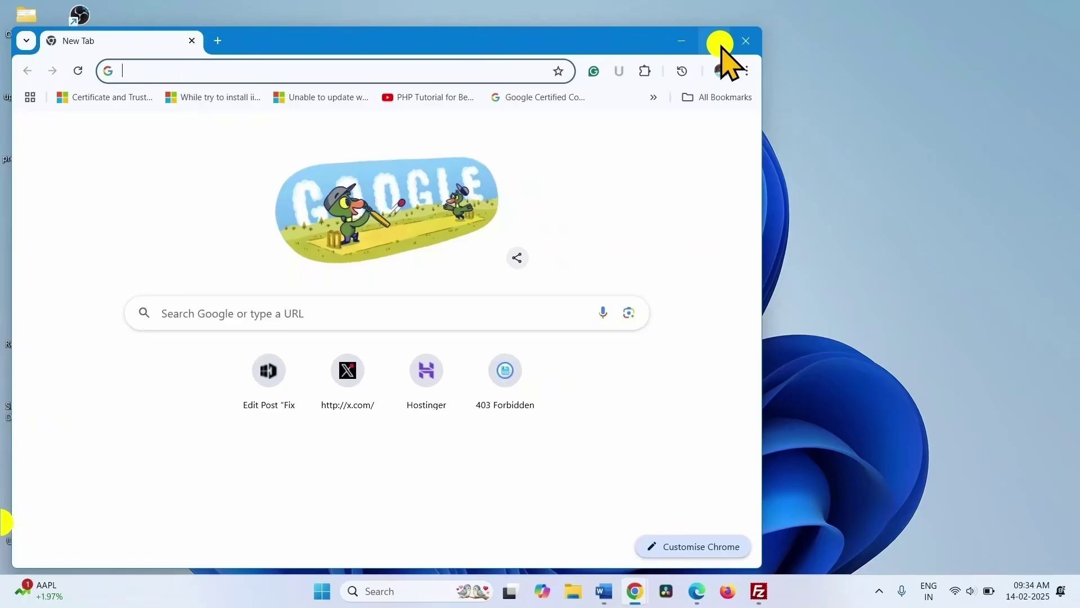
right_click(380, 39)
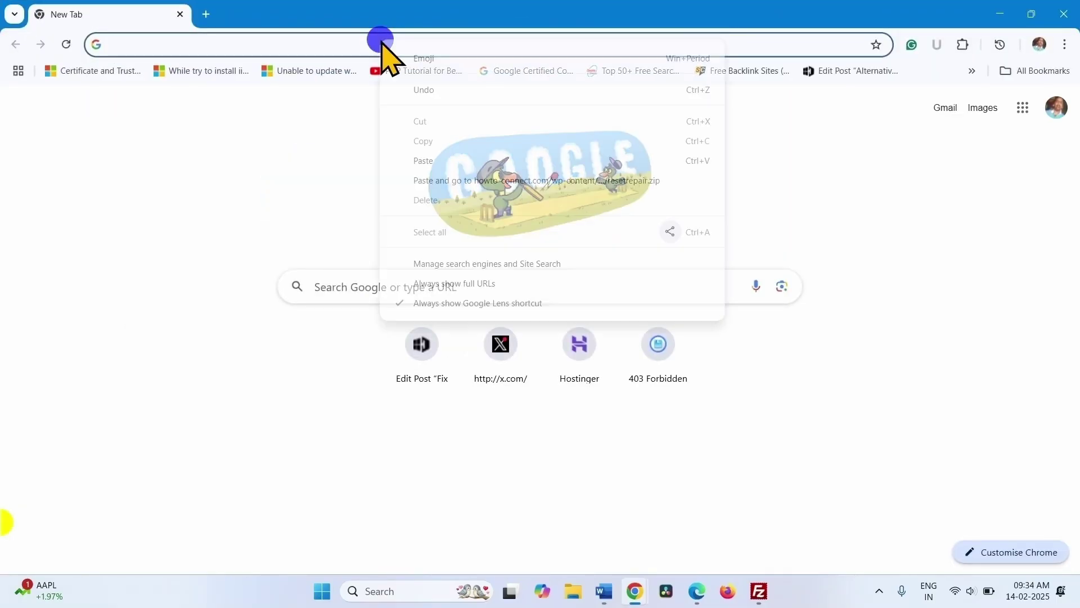
left_click(453, 180)
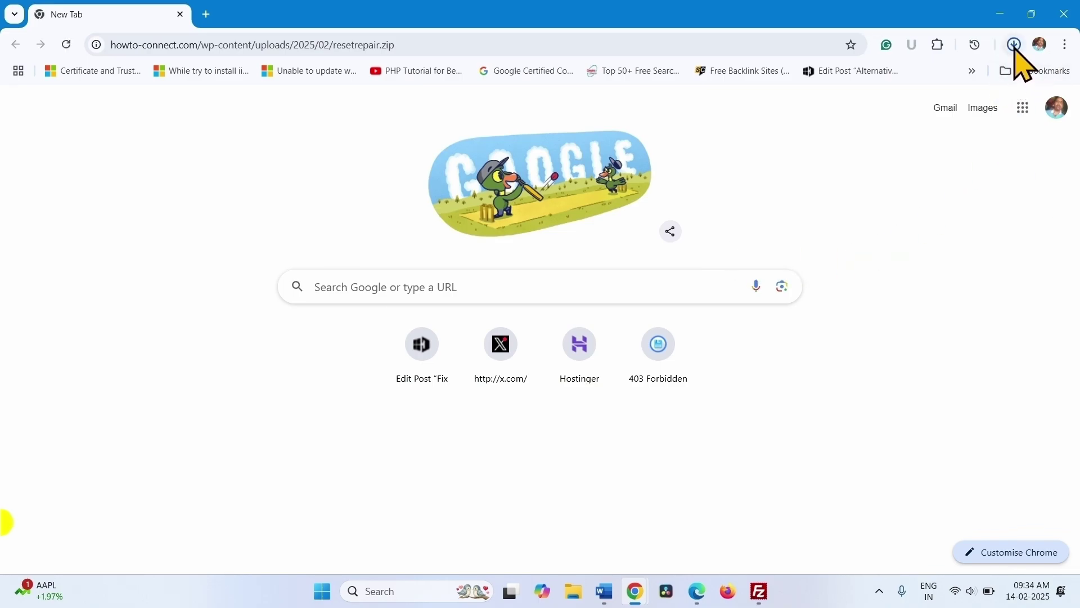
left_click(1014, 45)
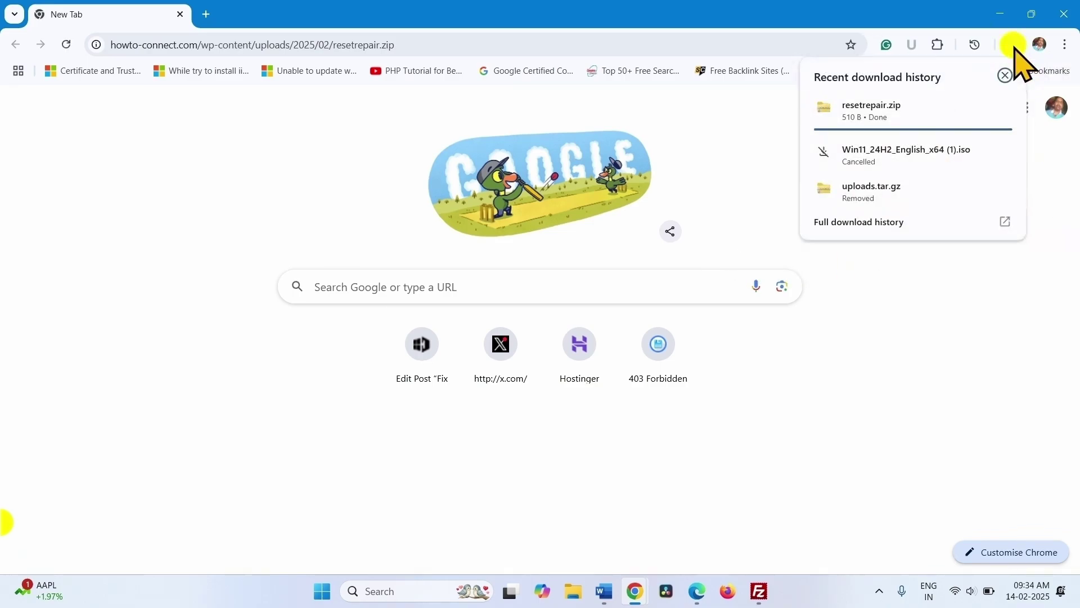
left_click(977, 108)
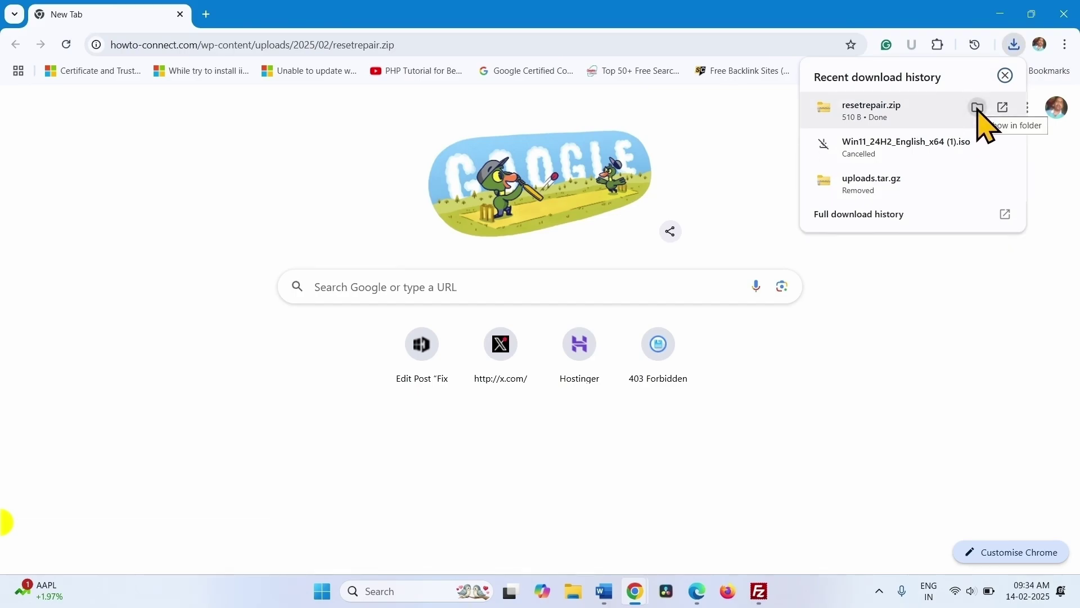
left_click(978, 108)
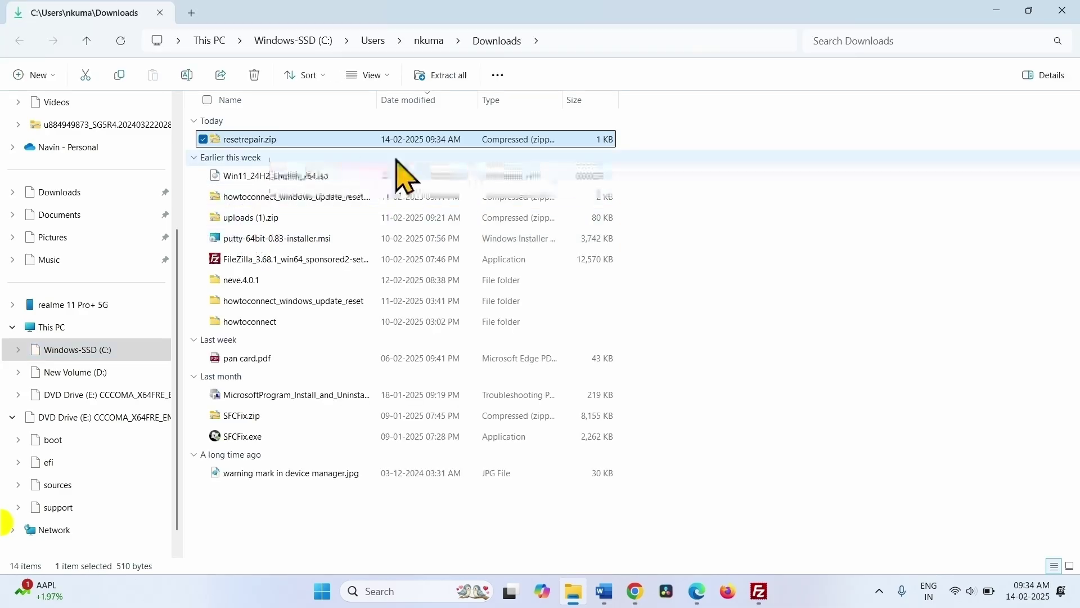
Extract resetrepair.zip to a resetrepair folder and run resetrepair.cmd as administrator
left_click(454, 76)
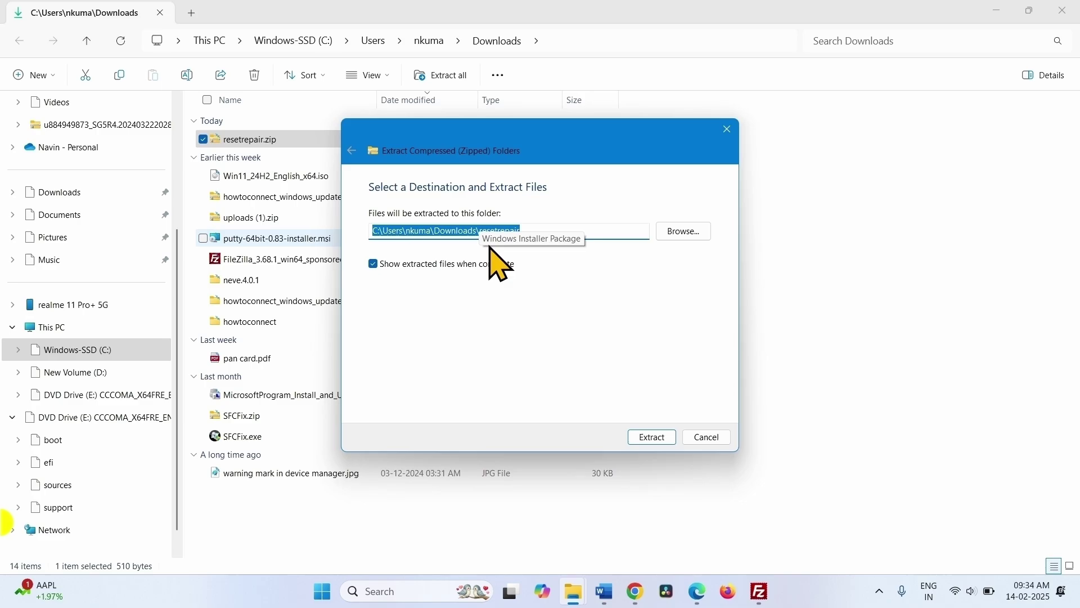
left_click(644, 439)
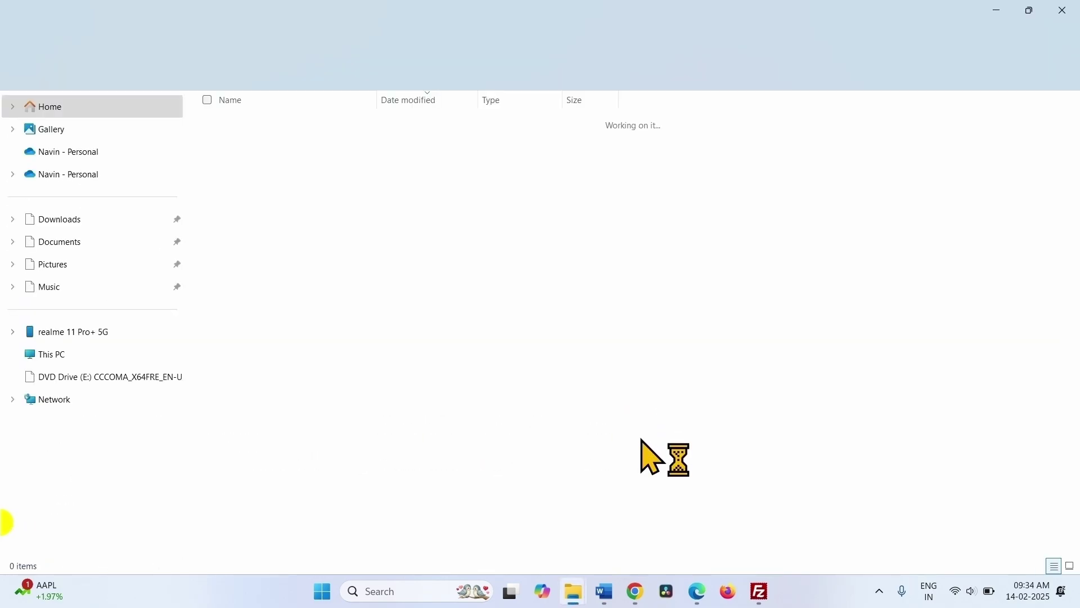
left_click(254, 142)
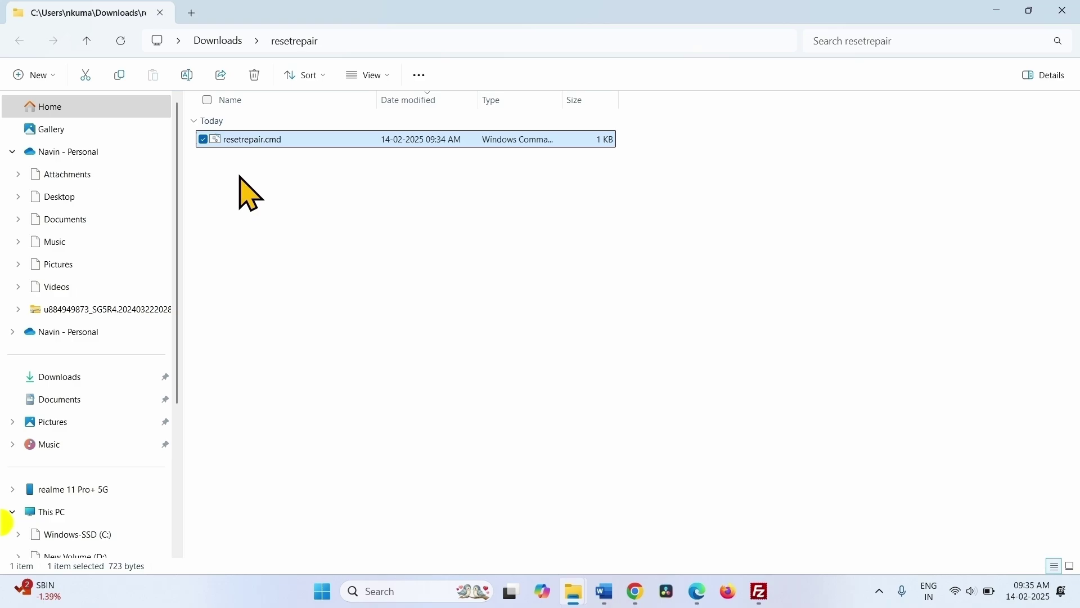
right_click(274, 143)
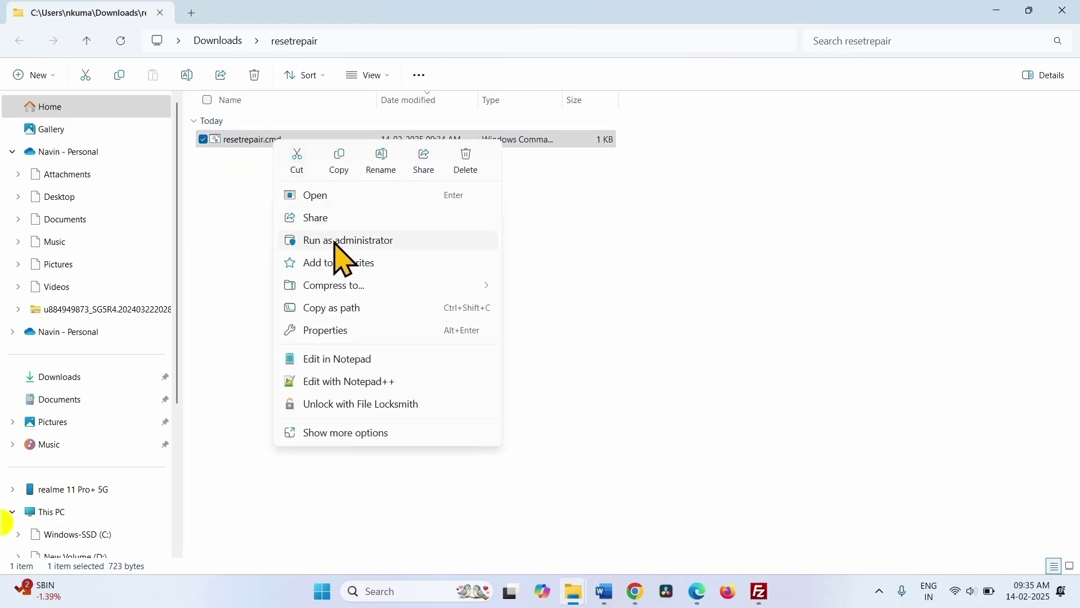
left_click(336, 243)
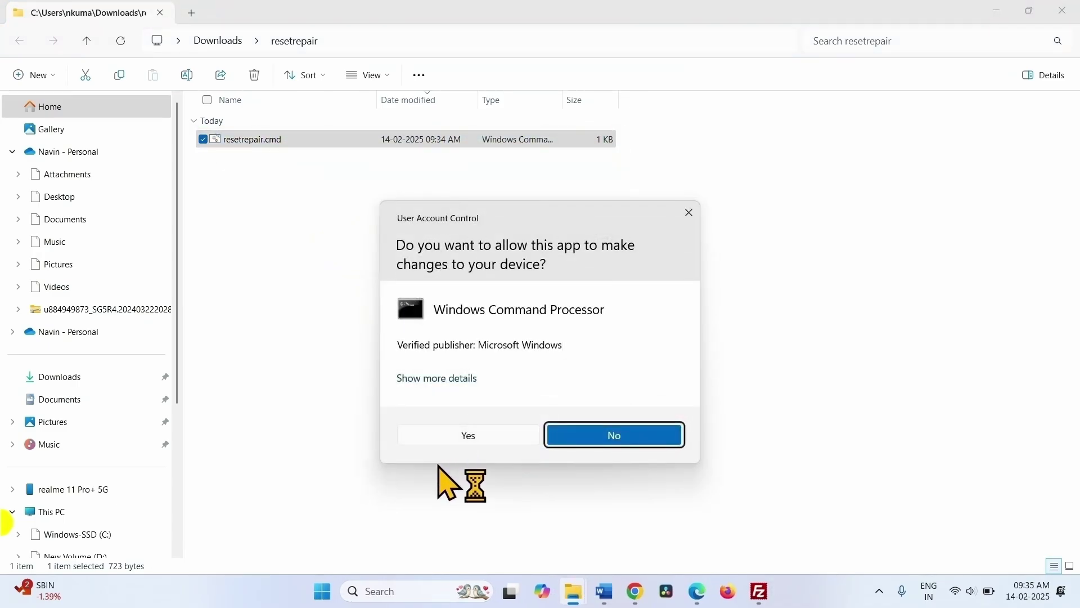
Approve the UAC prompt, confirm stopping Application Identity, then close Explorer and minimise Chrome
left_click(459, 442)
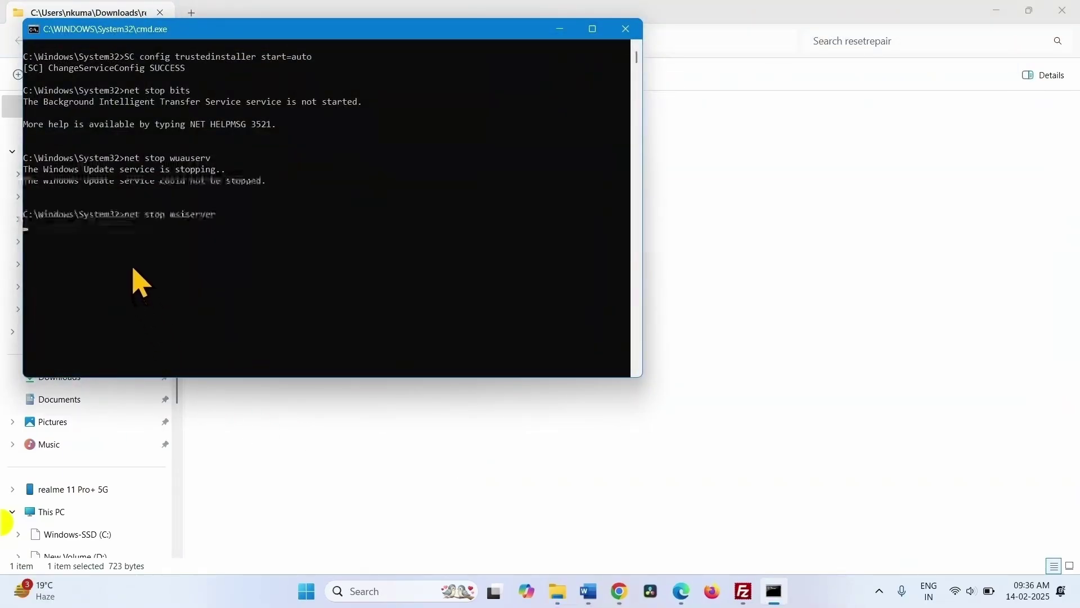
left_click_drag(286, 32, 543, 52)
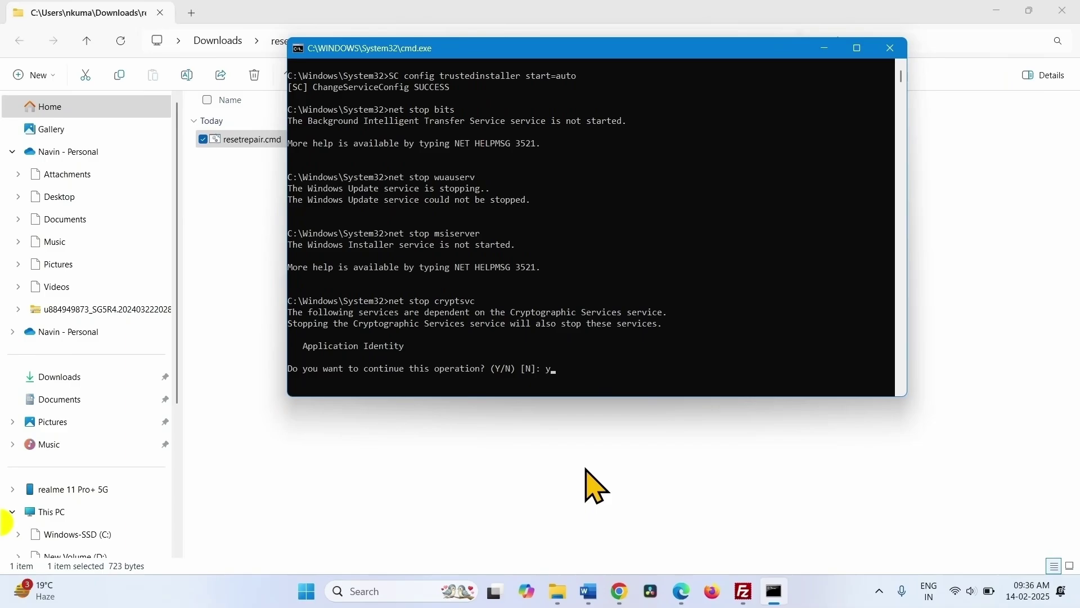
key("Return")
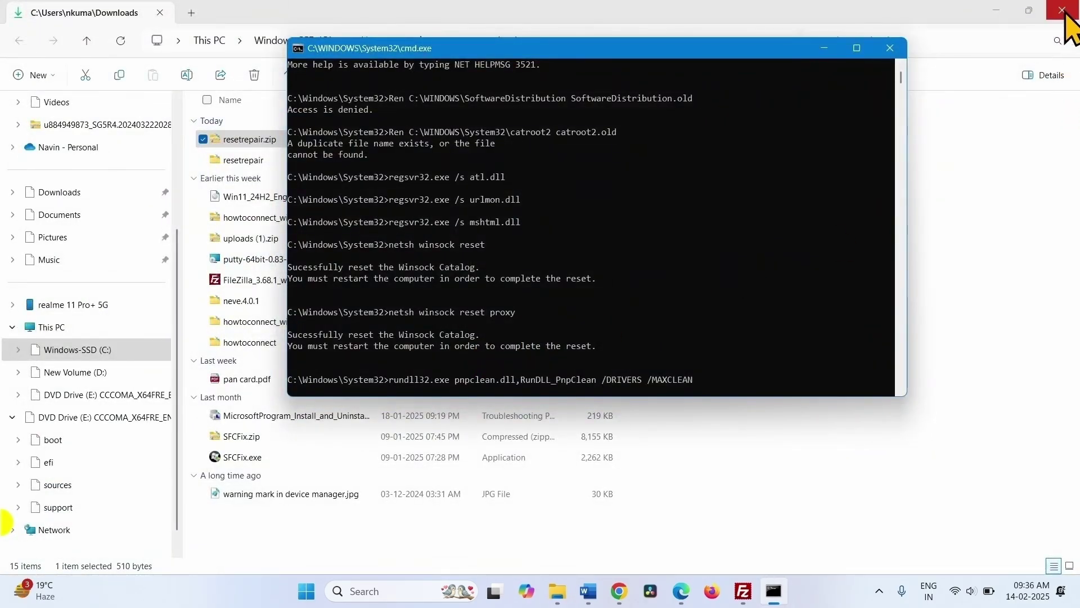
left_click(1062, 11)
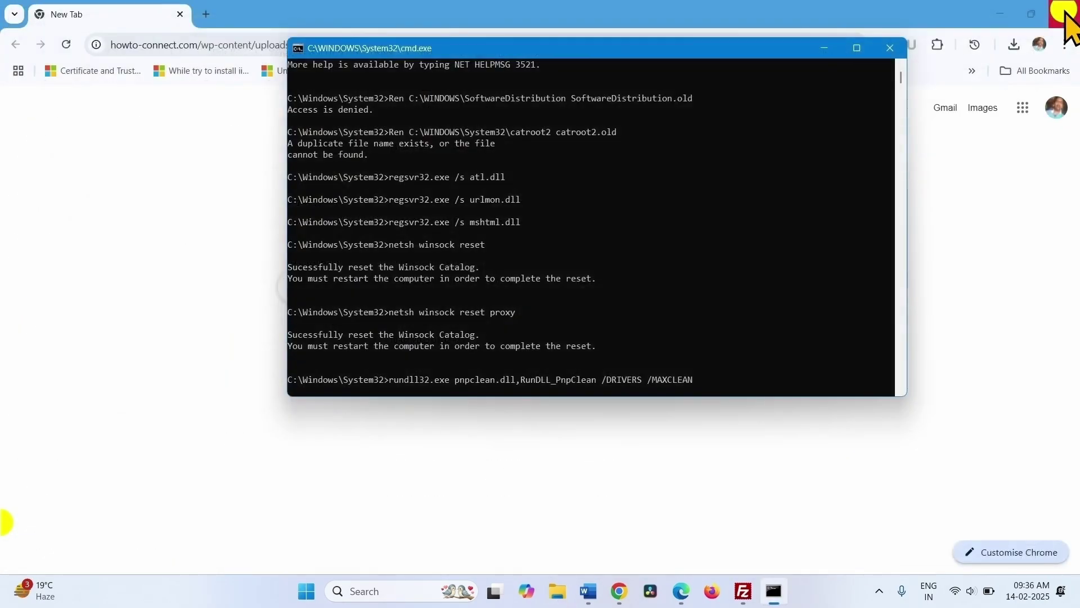
left_click(999, 14)
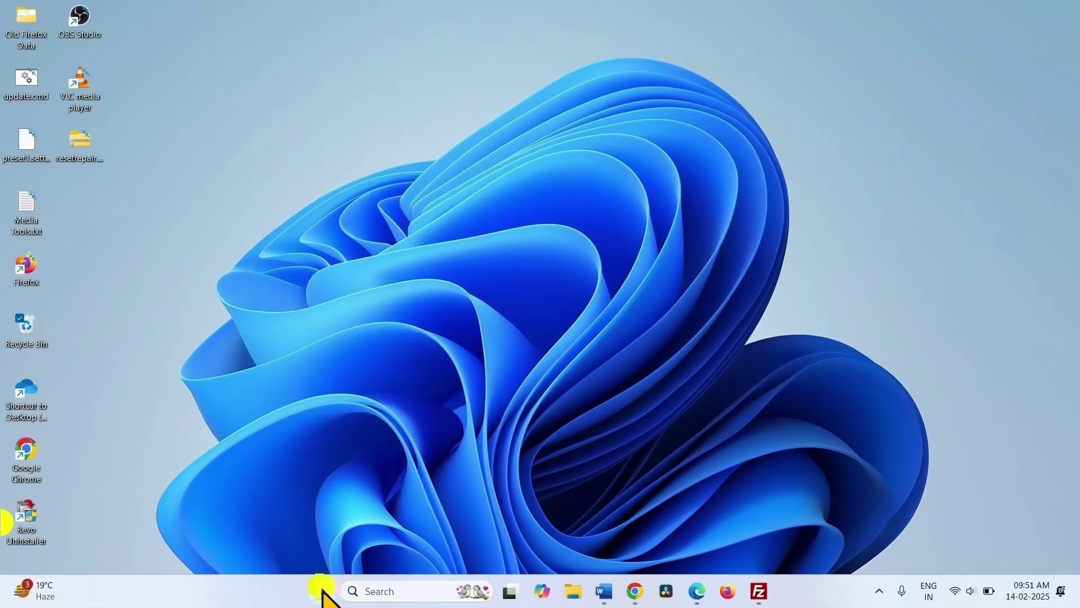
Launch the Settings app from the Start menu and go to its Windows Update page
left_click(318, 590)
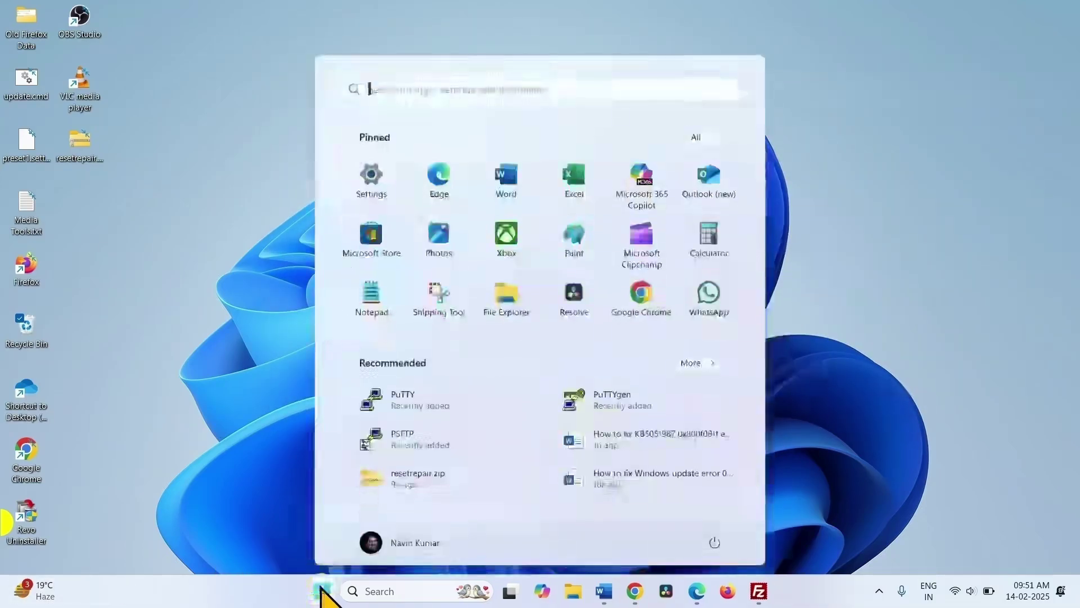
left_click(715, 543)
left_click(946, 328)
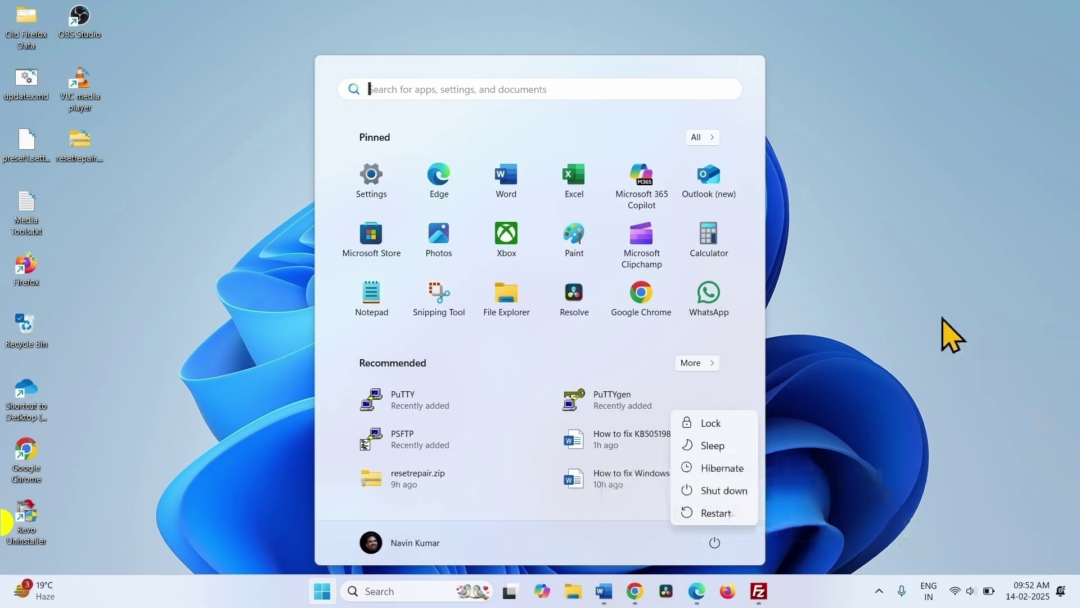
left_click(912, 378)
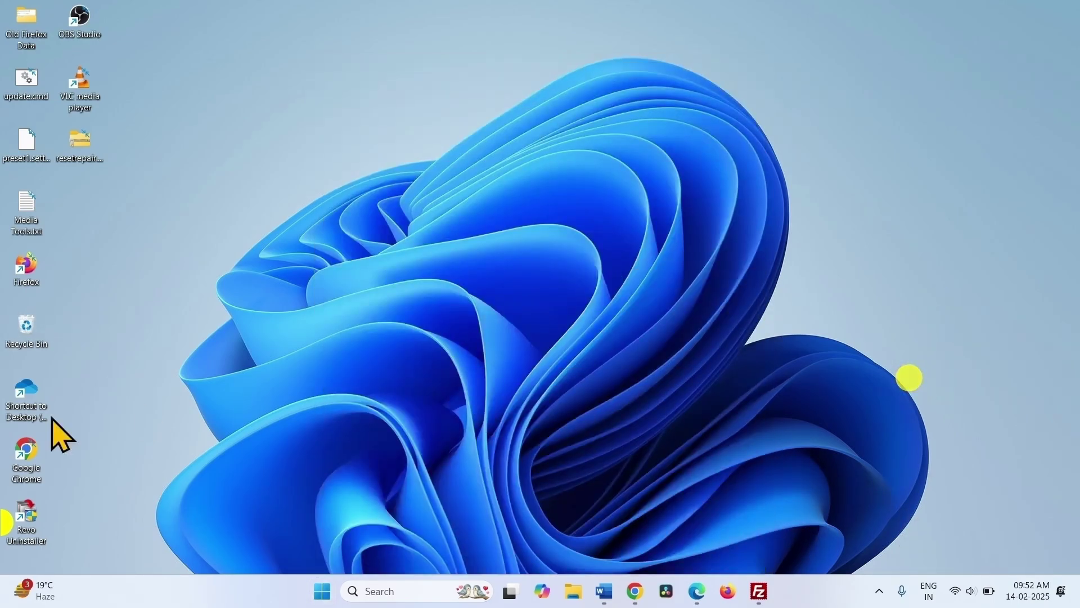
left_click(319, 594)
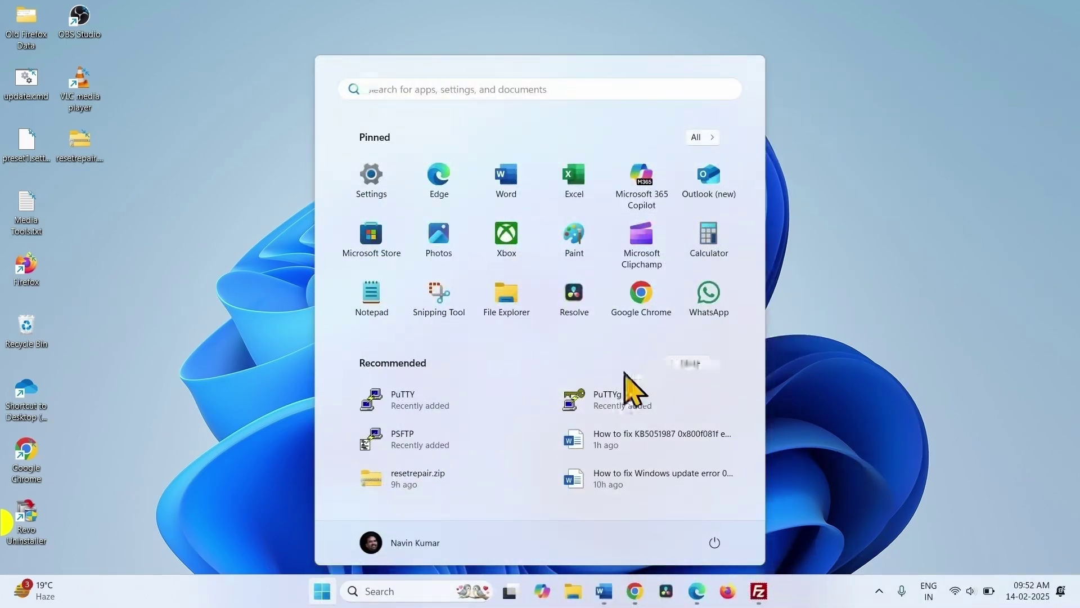
left_click(362, 175)
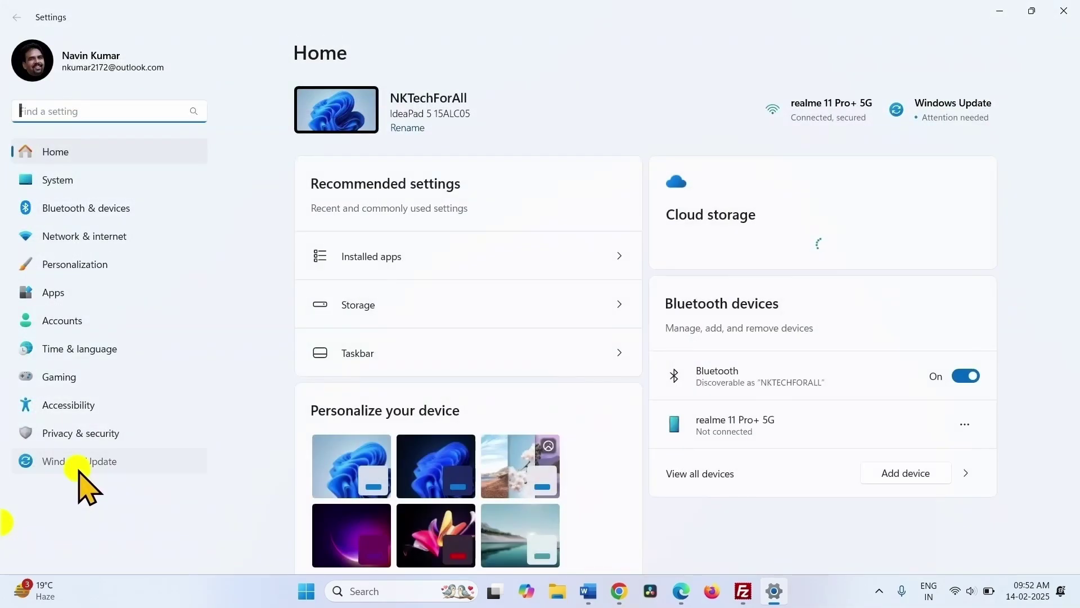
left_click(80, 471)
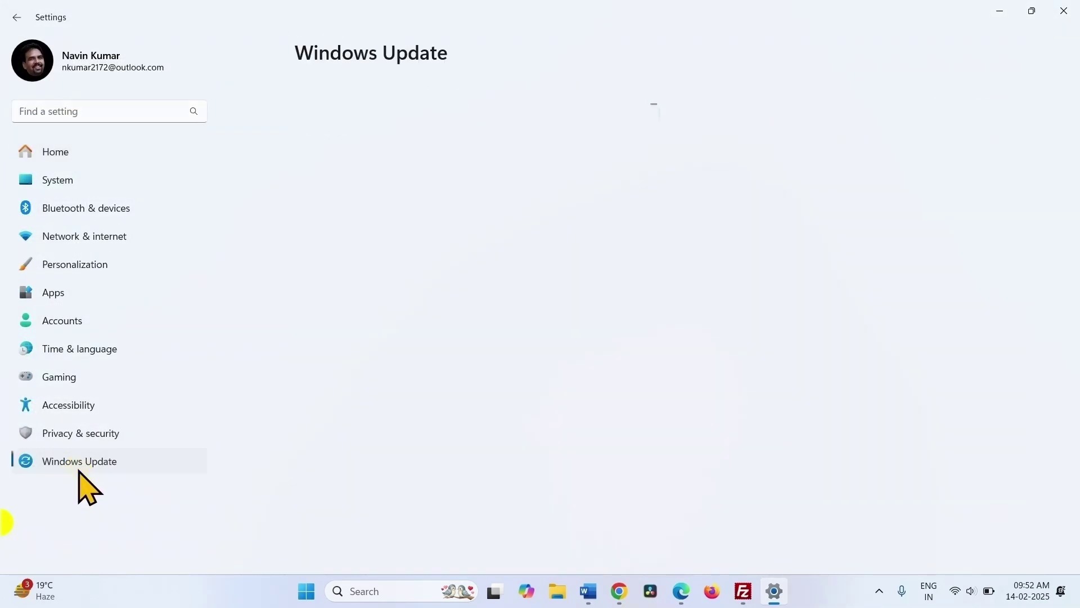